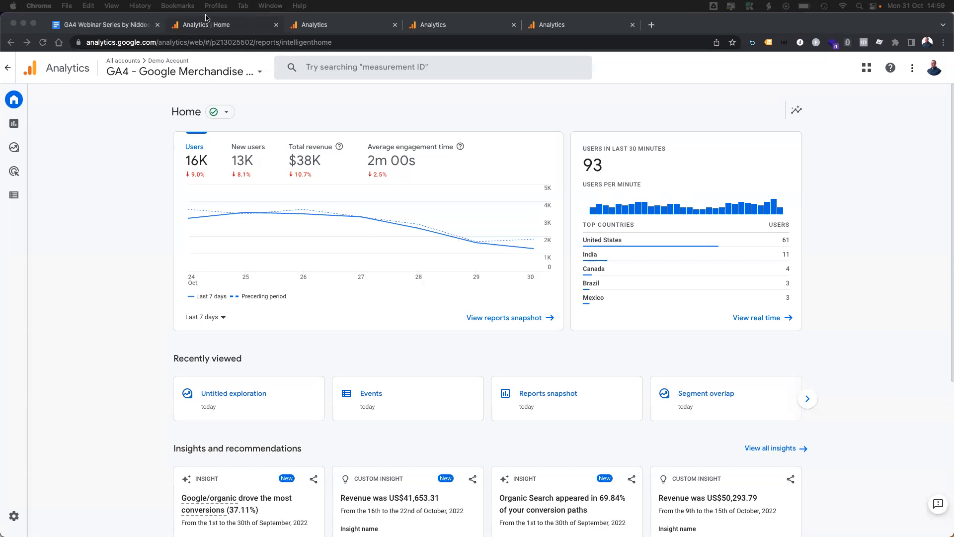
# Step: Check the Session 6 Explorations outline in the Google Docs webinar document and return to Google Analytics
pyautogui.click(115, 26)
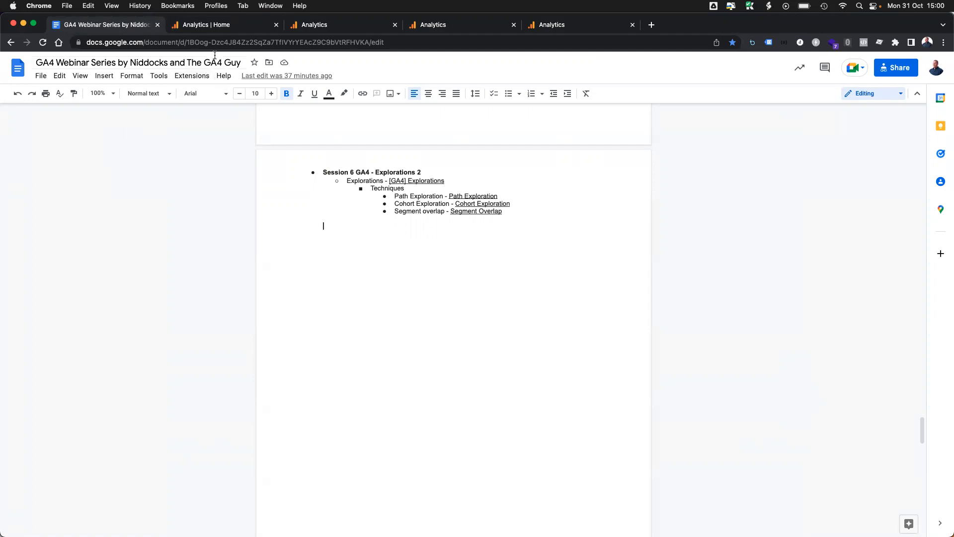
pyautogui.click(214, 27)
# Step: Open the Explorations page, browse its templates through to User lifetime, and switch to the already open Path exploration
pyautogui.moveTo(26, 134)
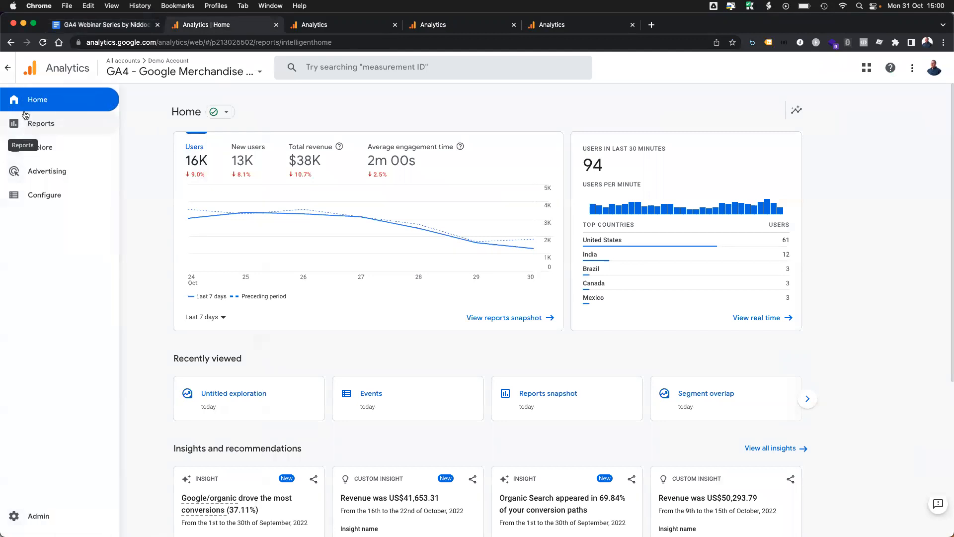
pyautogui.click(52, 147)
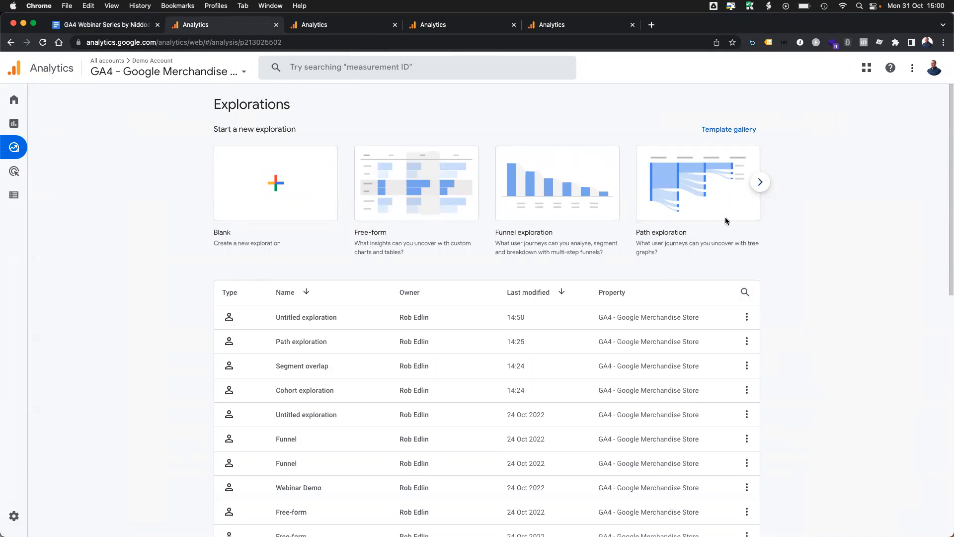
pyautogui.click(757, 185)
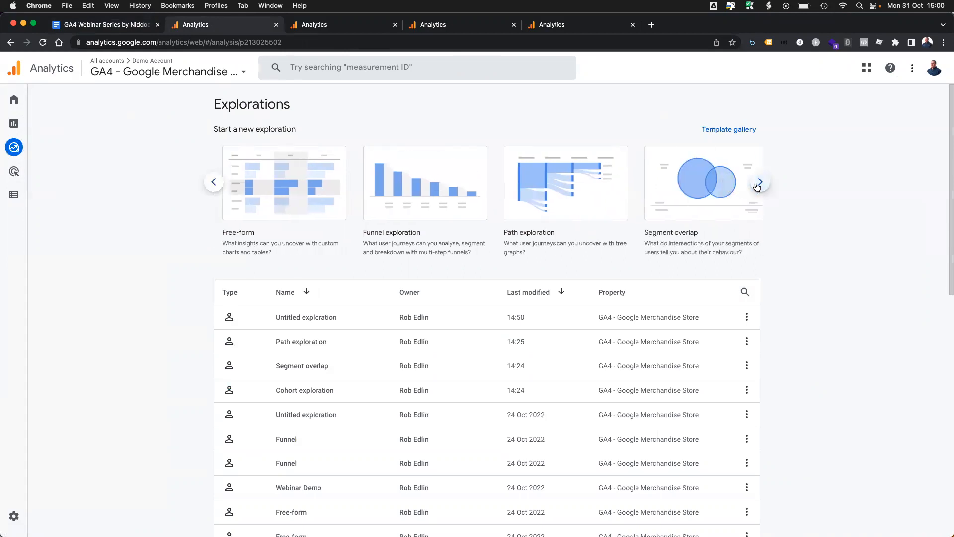
pyautogui.click(760, 185)
pyautogui.click(760, 185)
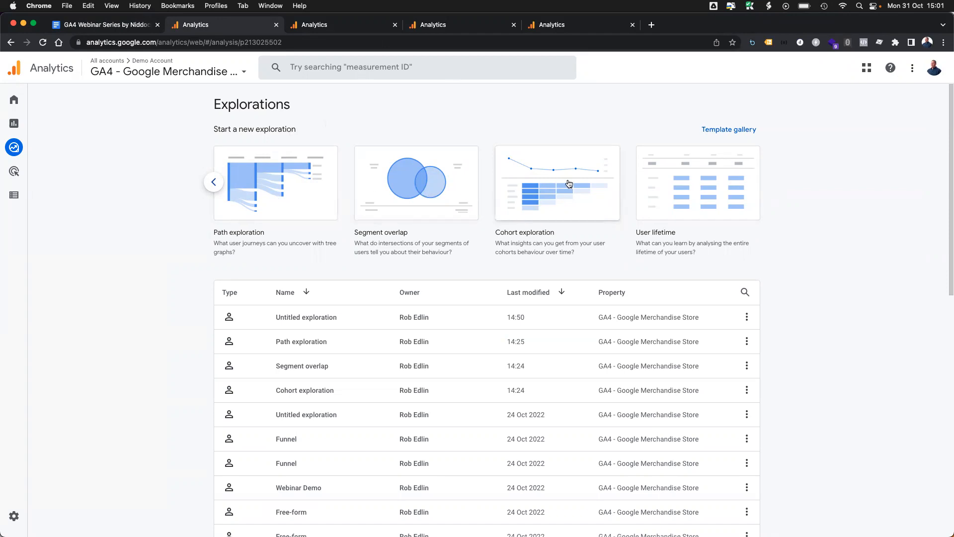
pyautogui.click(338, 28)
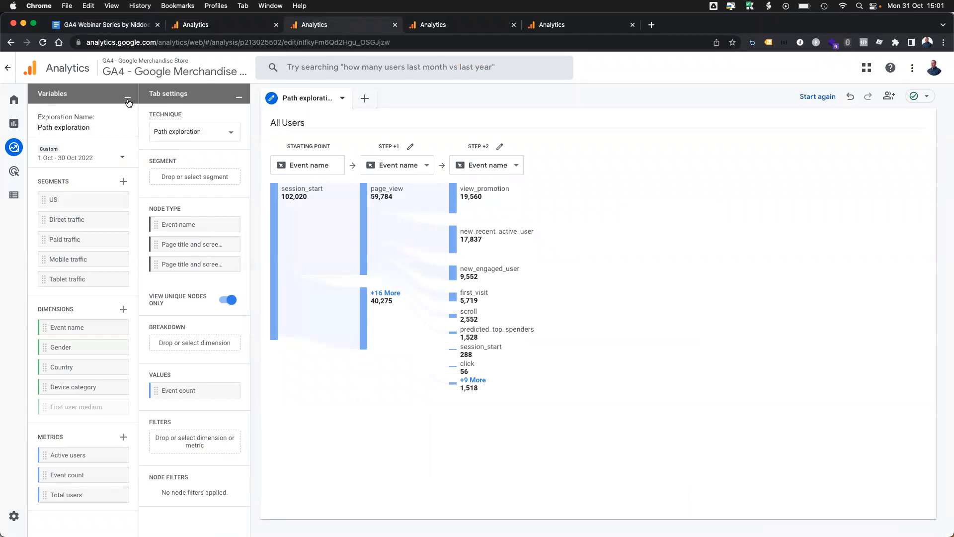
# Step: Try the US segment on the path exploration and look at the new segment options, ending with no segment applied
pyautogui.moveTo(177, 97)
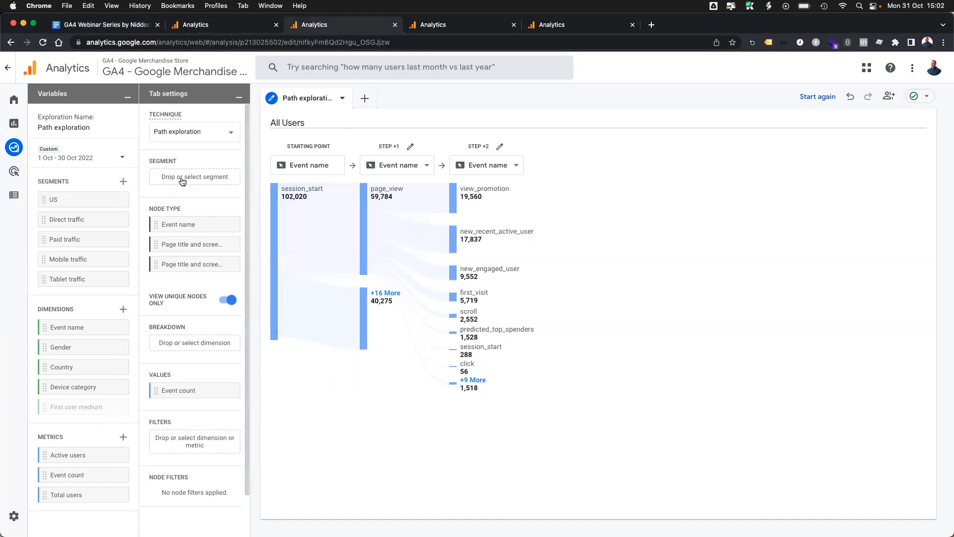
pyautogui.moveTo(87, 201); pyautogui.dragTo(176, 177)
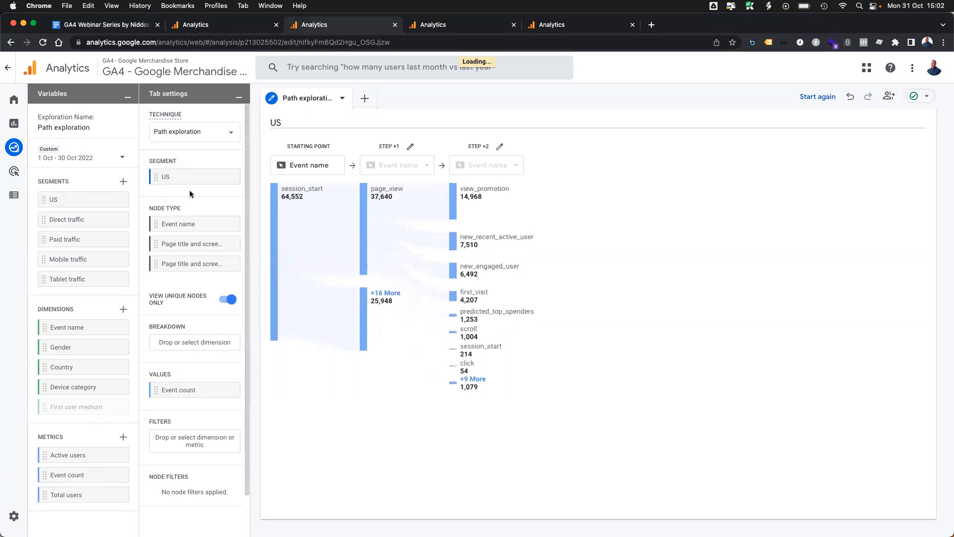
pyautogui.click(123, 182)
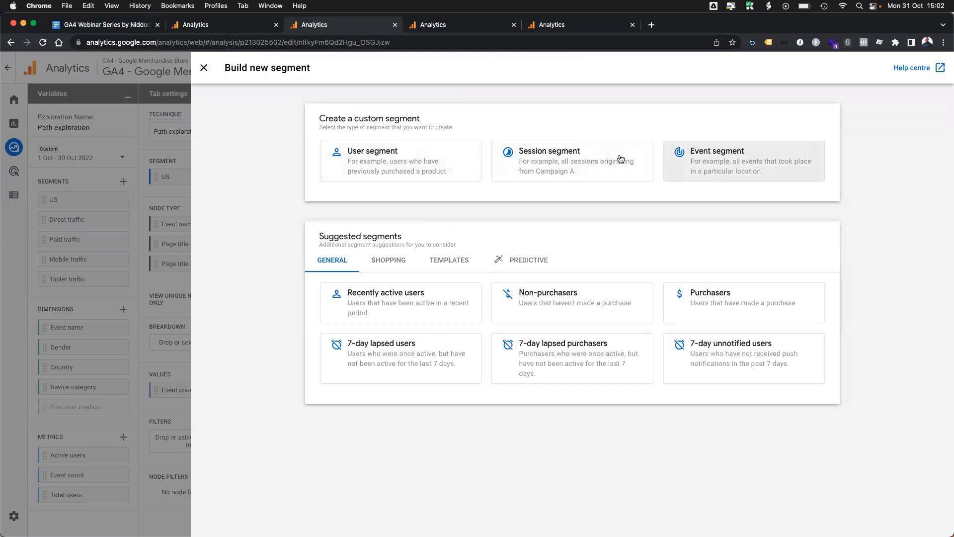
pyautogui.click(204, 68)
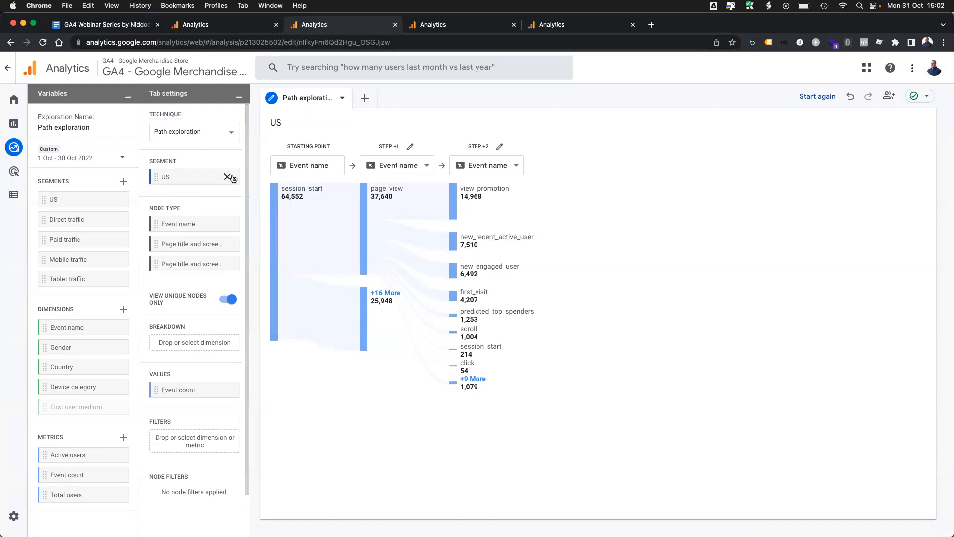
pyautogui.click(228, 177)
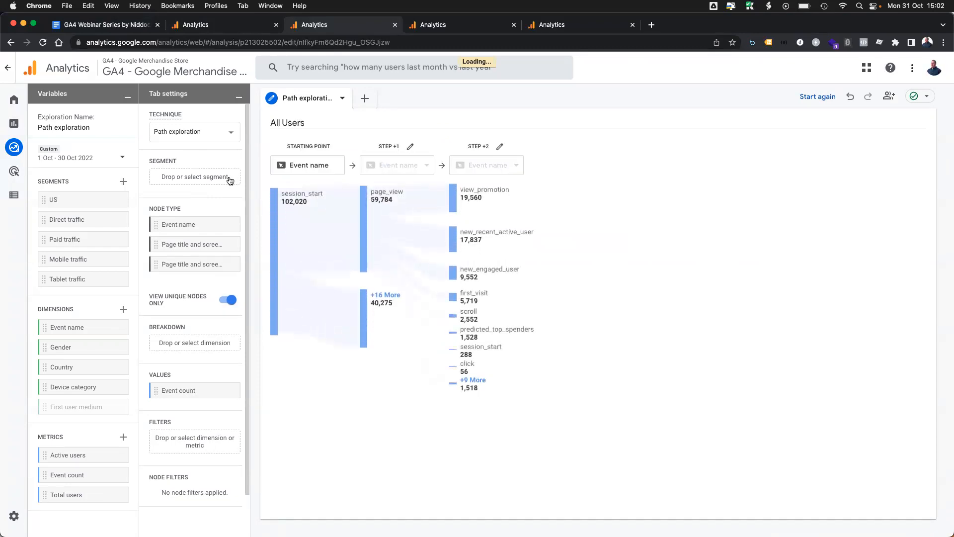
# Step: Look through the path exploration's tab settings, including the unique nodes option and the dimensions available for breakdown
pyautogui.moveTo(302, 196)
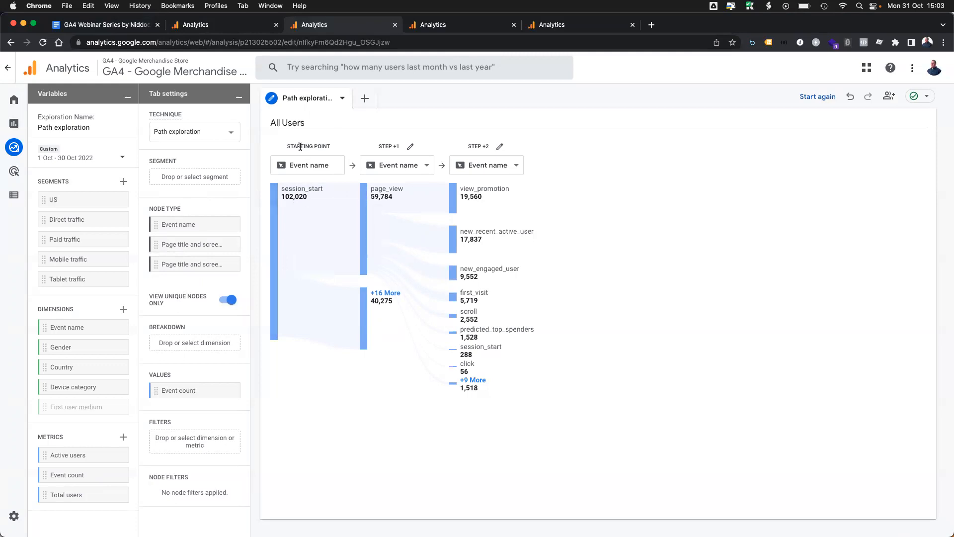
pyautogui.scroll(-1, 234, 271)
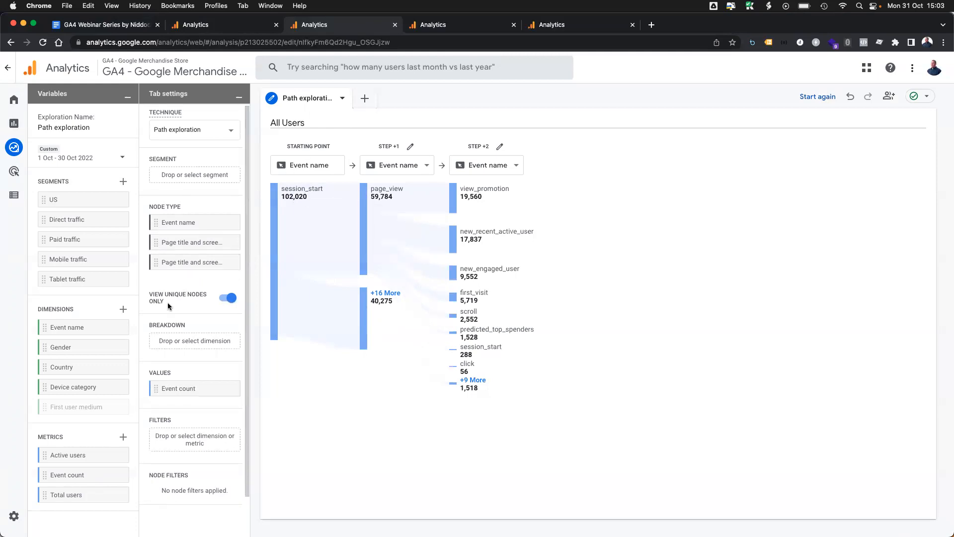
pyautogui.moveTo(160, 298)
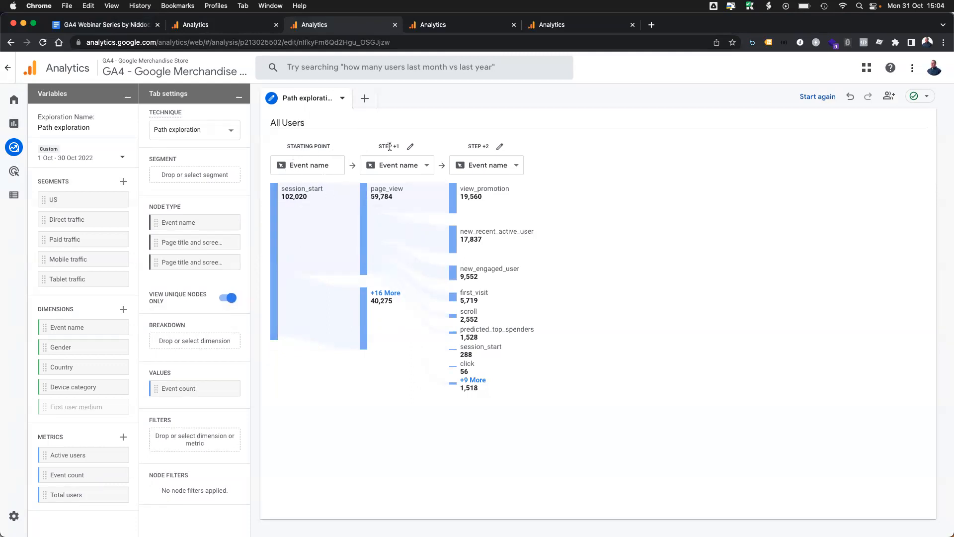
pyautogui.scroll(-1, 213, 298)
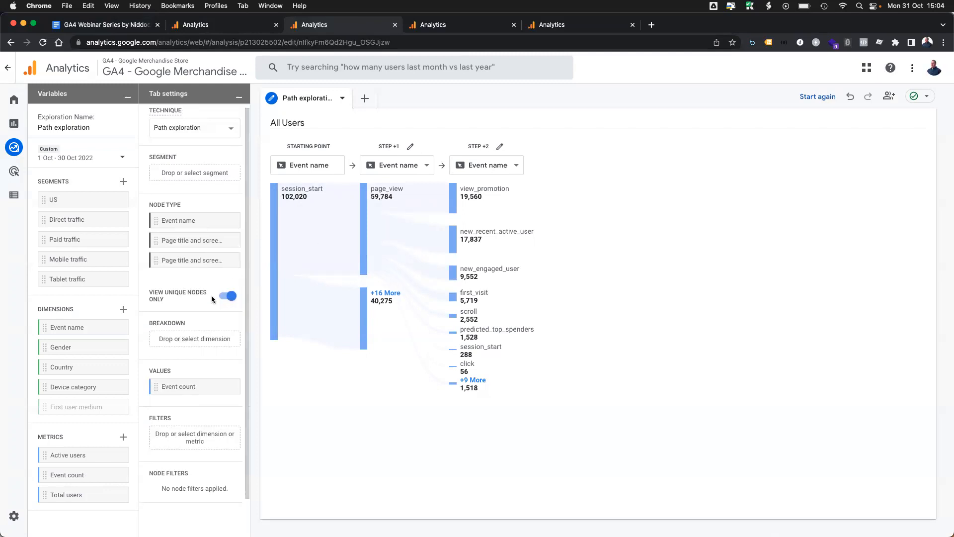
pyautogui.scroll(-2, 212, 298)
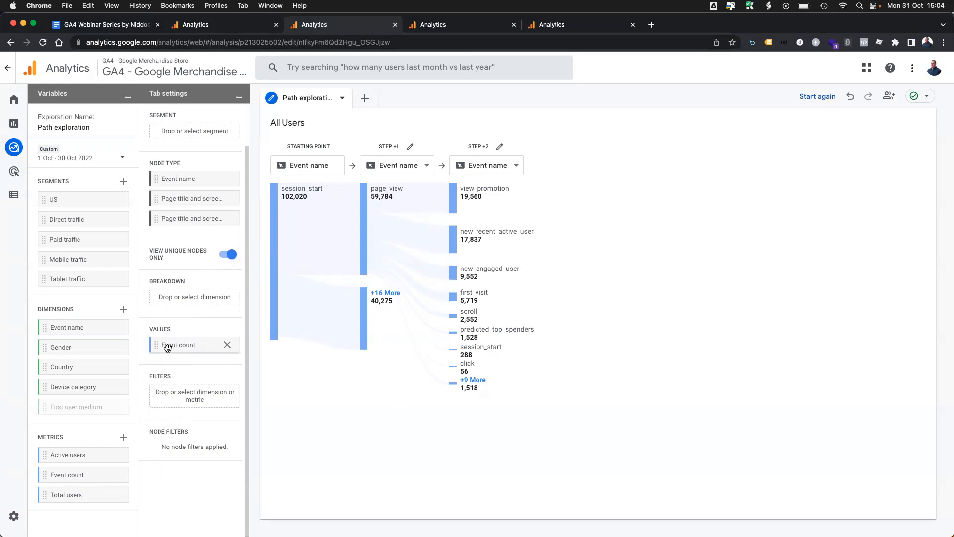
pyautogui.click(181, 297)
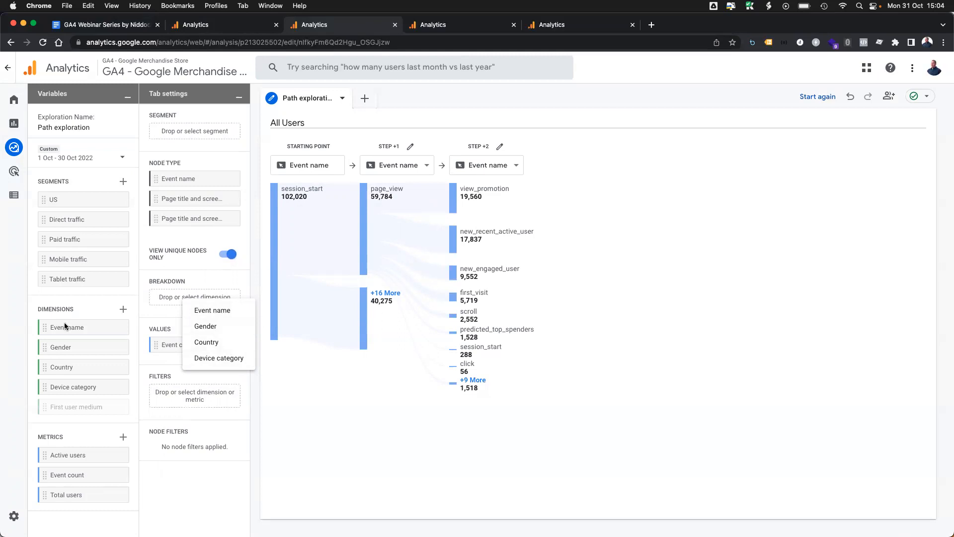
pyautogui.click(161, 282)
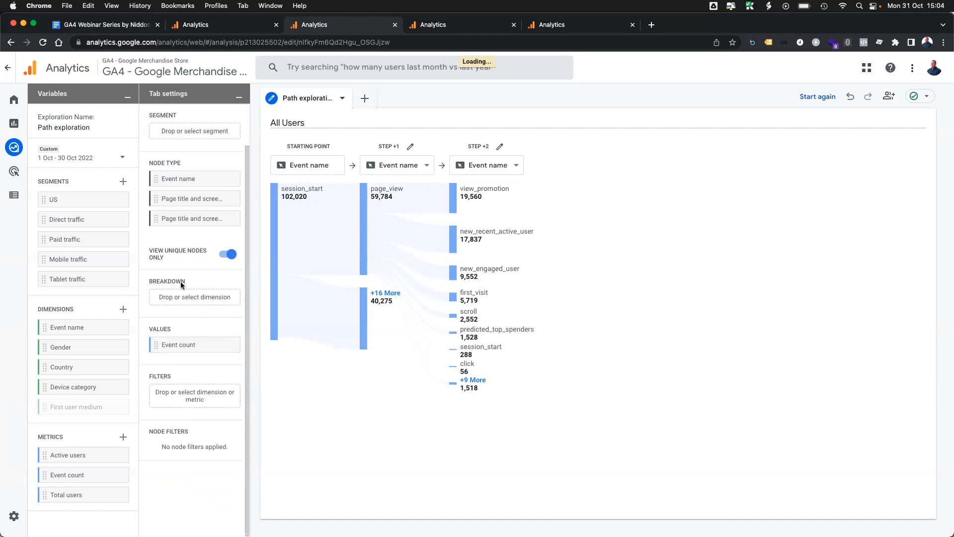
# Step: Expand the grouped remaining events that follow page_view in step +2 and look through the full list
pyautogui.moveTo(181, 282)
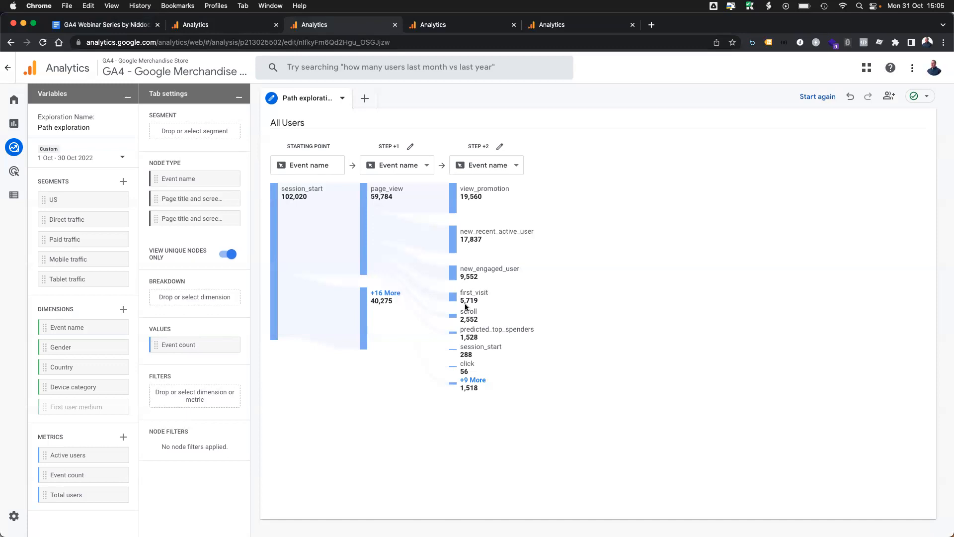
pyautogui.moveTo(309, 192)
pyautogui.moveTo(486, 337)
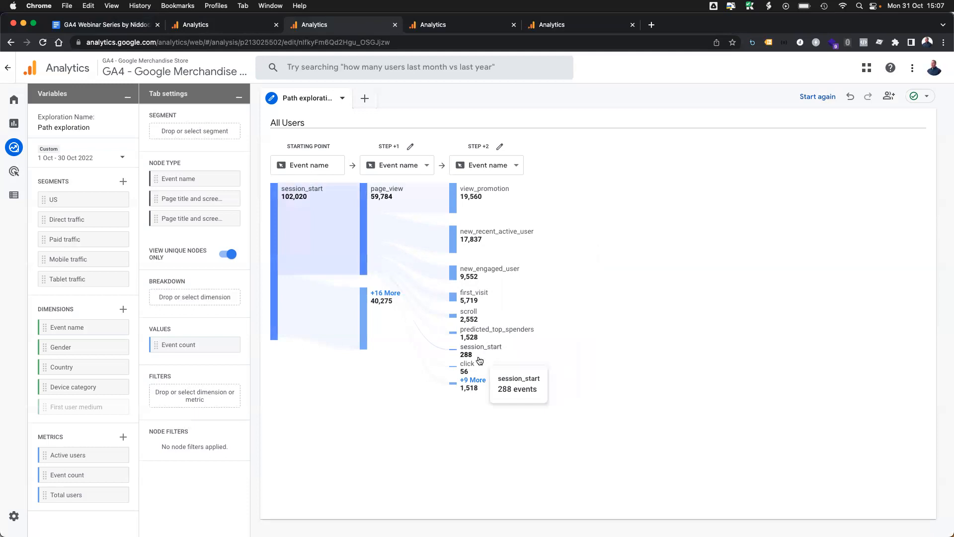
pyautogui.click(470, 384)
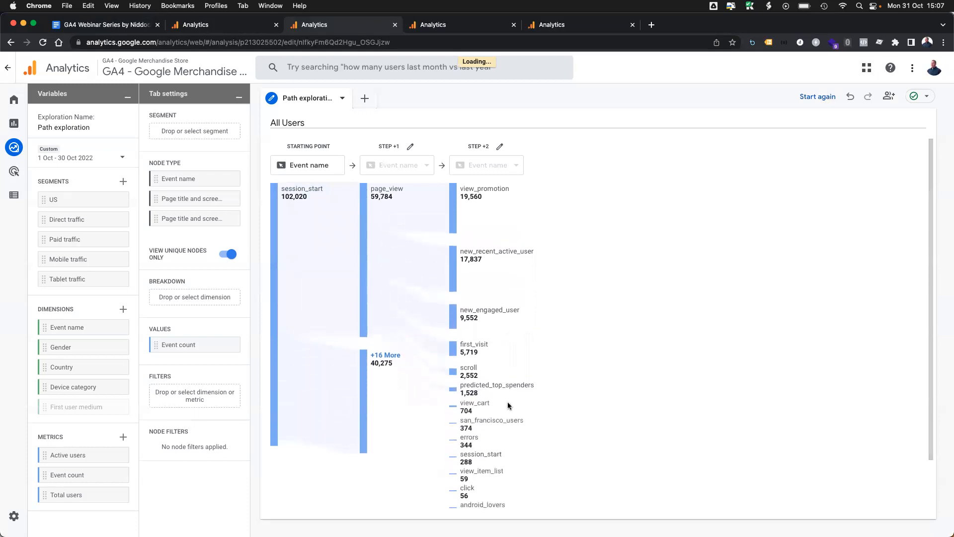
pyautogui.scroll(-2, 520, 404)
pyautogui.scroll(2, 520, 403)
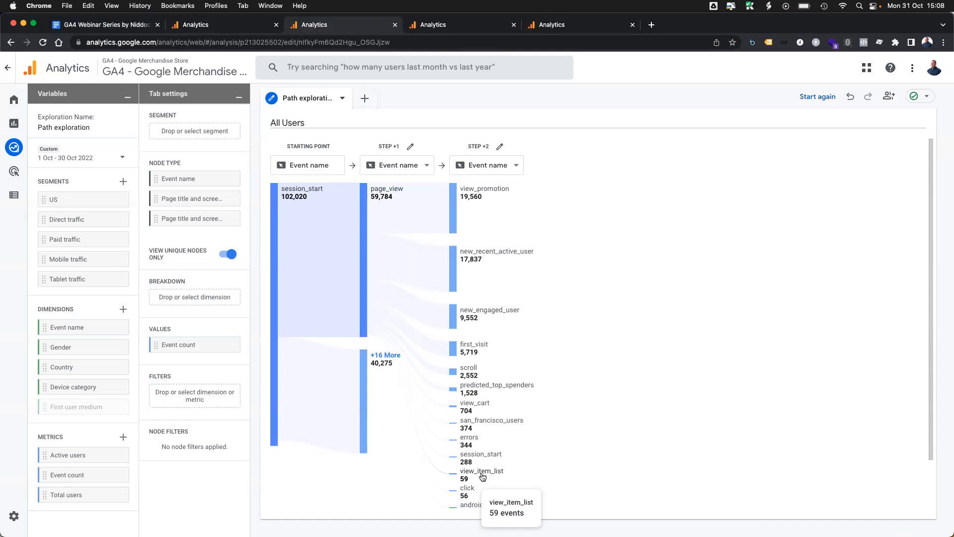
# Step: Set the breakdown to Event name and keep Event name as the node type of step +1
pyautogui.click(209, 297)
pyautogui.click(222, 304)
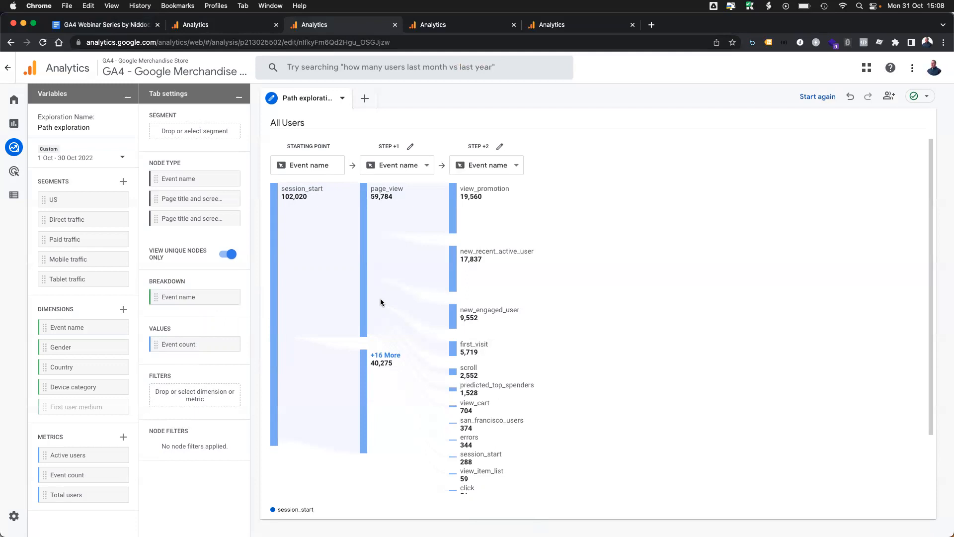
pyautogui.click(423, 166)
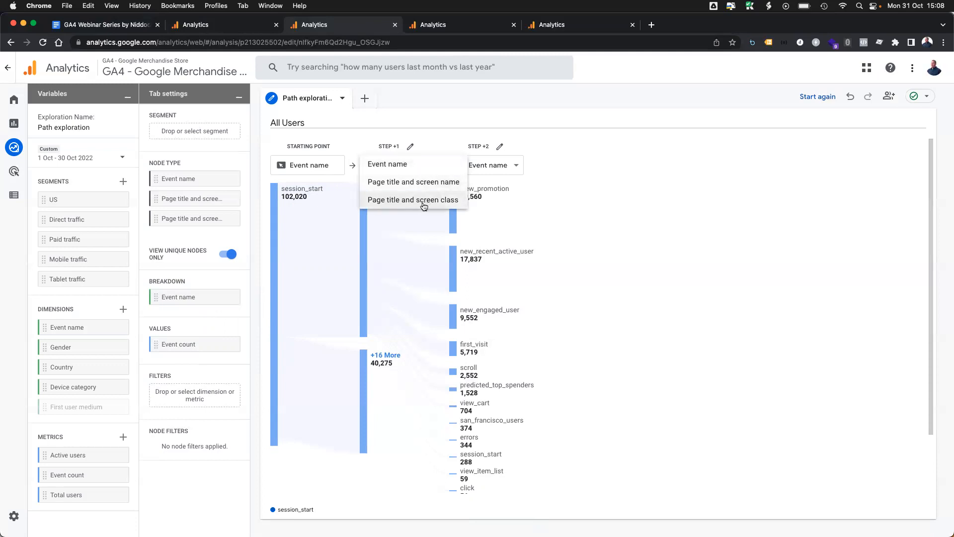
pyautogui.click(400, 164)
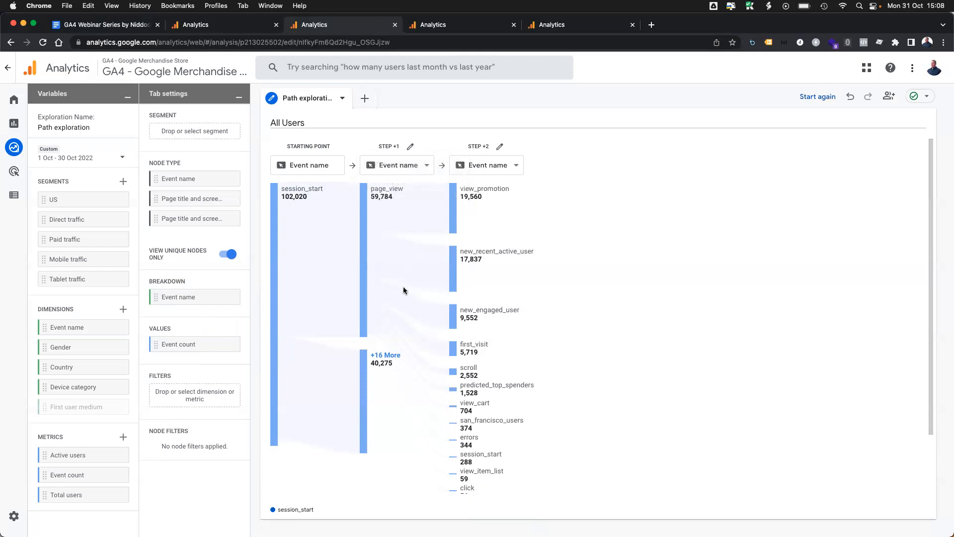
# Step: Expand the grouped step +1 events and open the events that follow view_item_list
pyautogui.click(377, 357)
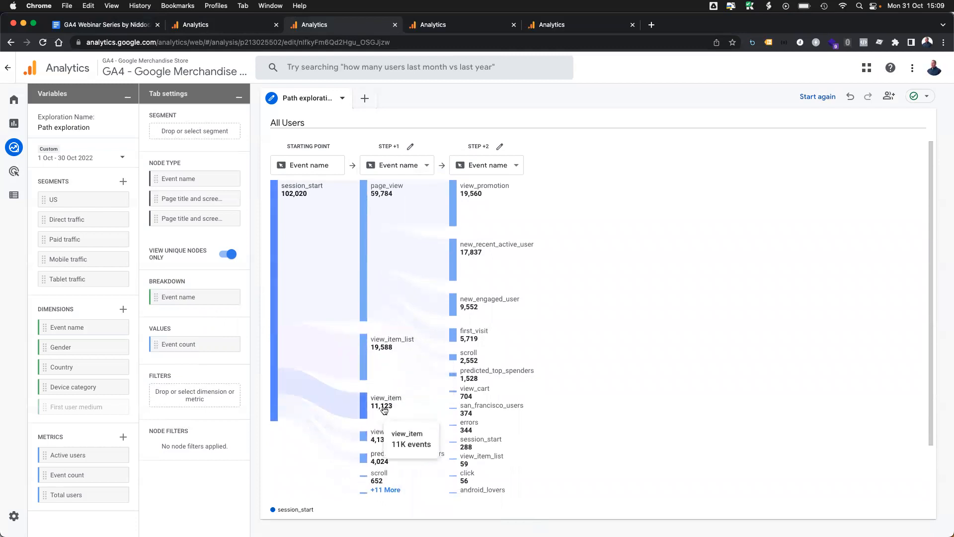
pyautogui.scroll(-1, 391, 398)
pyautogui.click(396, 335)
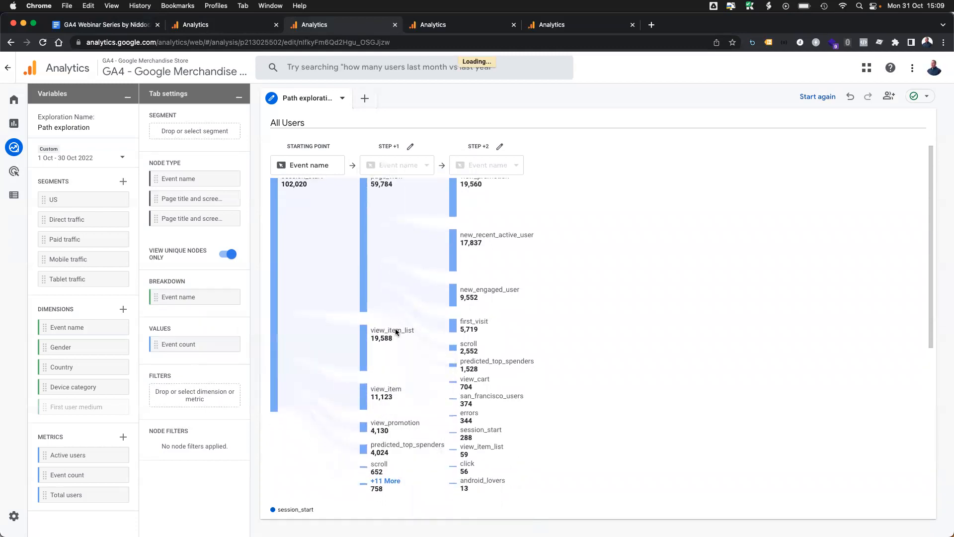
# Step: Expand the grouped events after view_item_list and extend its view_item node to step +3, tracing the path from session_start
pyautogui.scroll(-5, 437, 378)
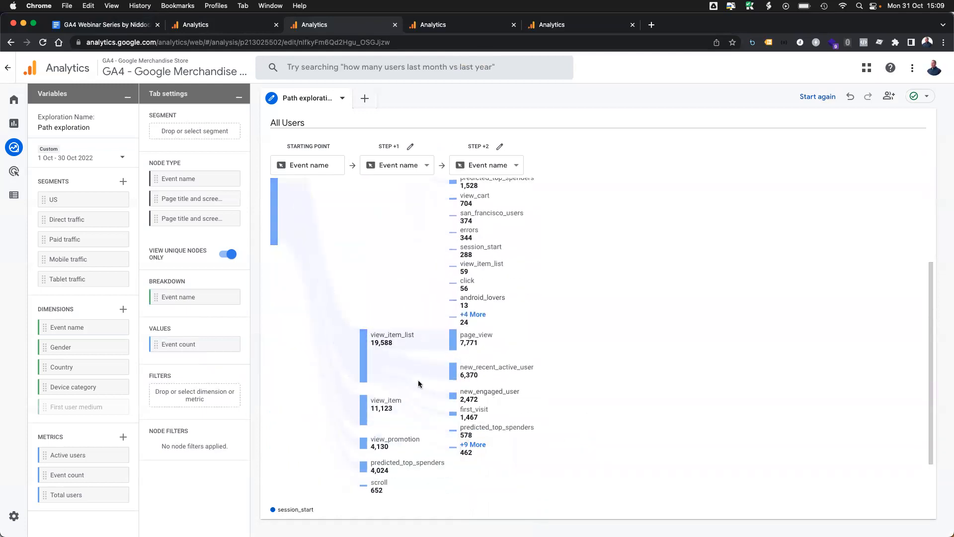
pyautogui.scroll(-1, 419, 377)
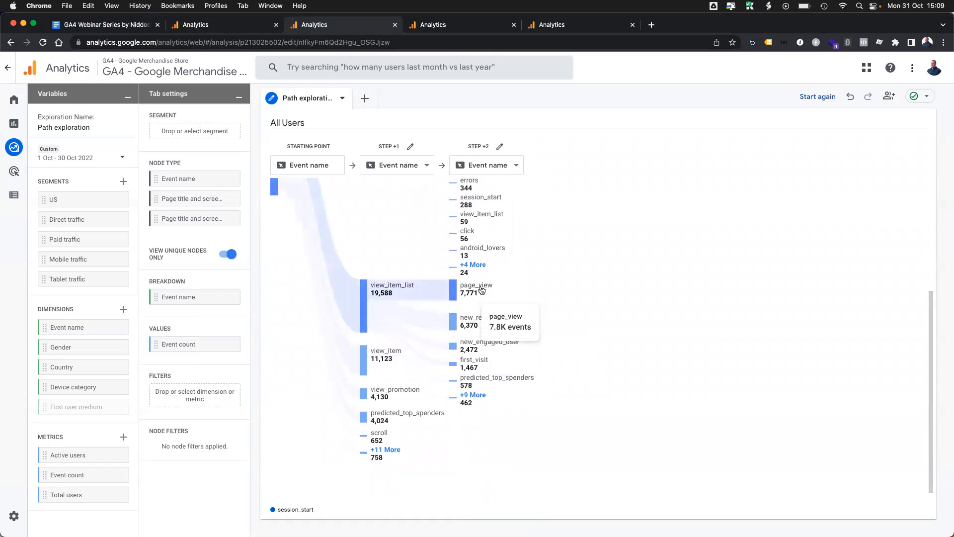
pyautogui.click(472, 396)
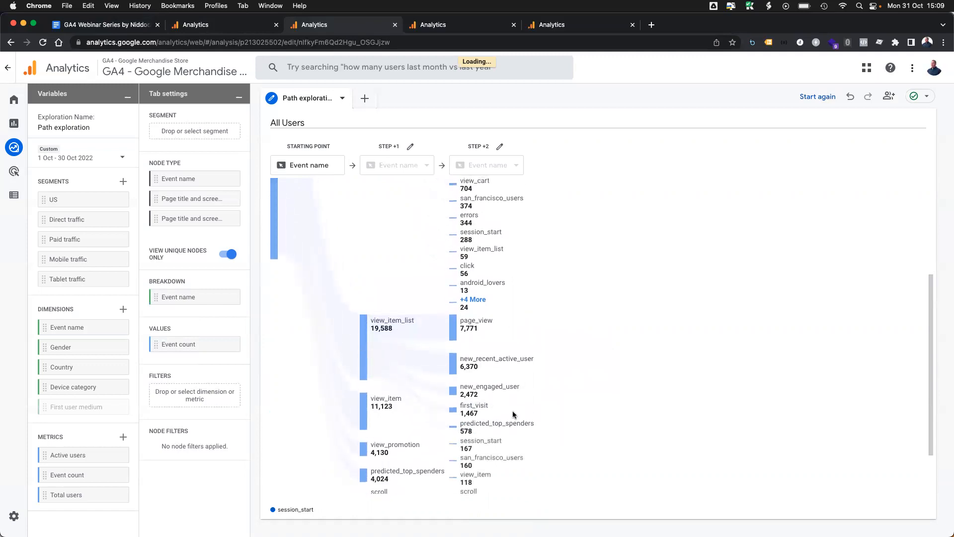
pyautogui.click(476, 423)
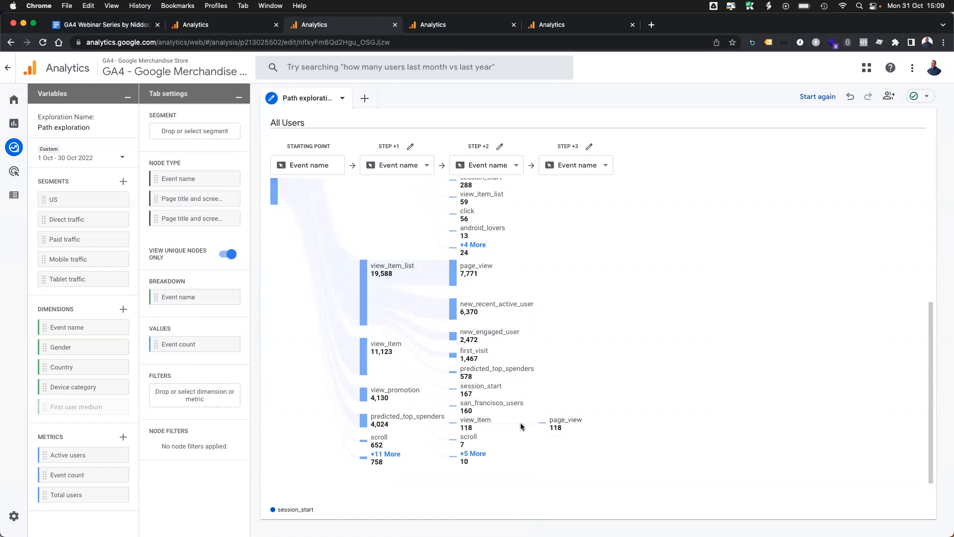
pyautogui.moveTo(467, 424)
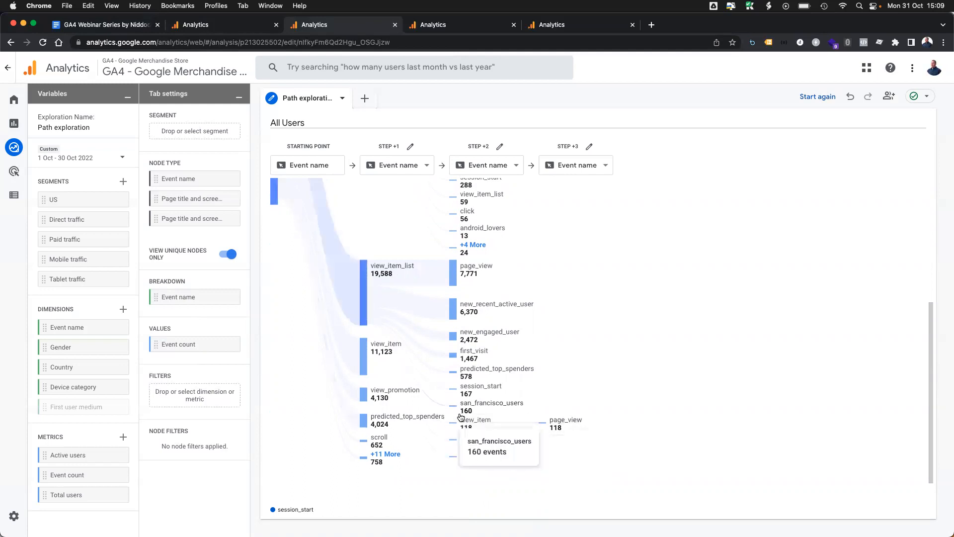
pyautogui.moveTo(391, 276)
pyautogui.scroll(10, 392, 277)
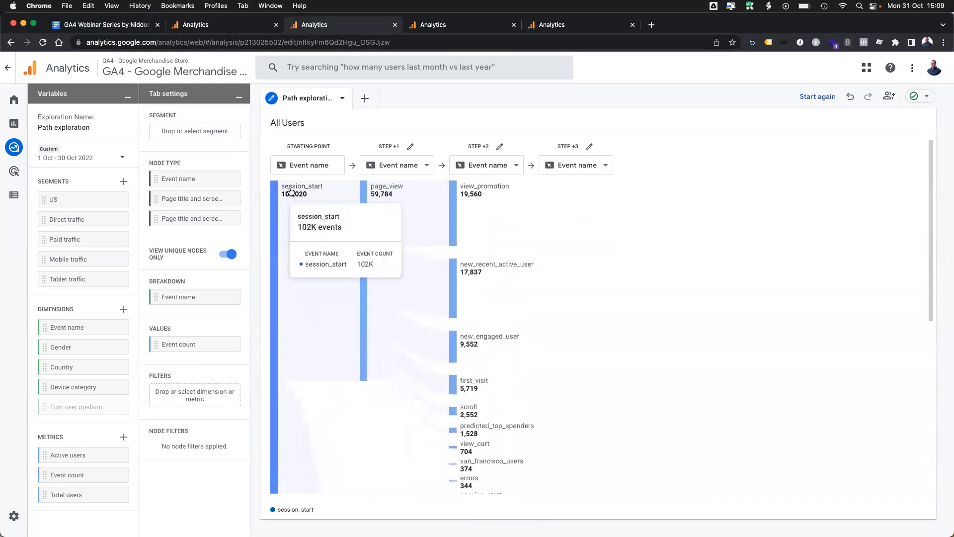
pyautogui.scroll(-7, 381, 359)
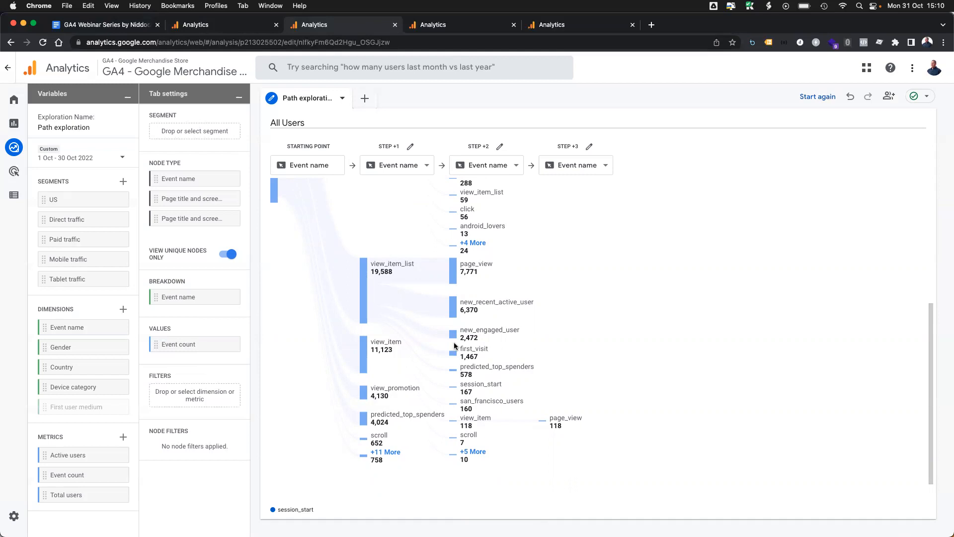
pyautogui.moveTo(474, 212)
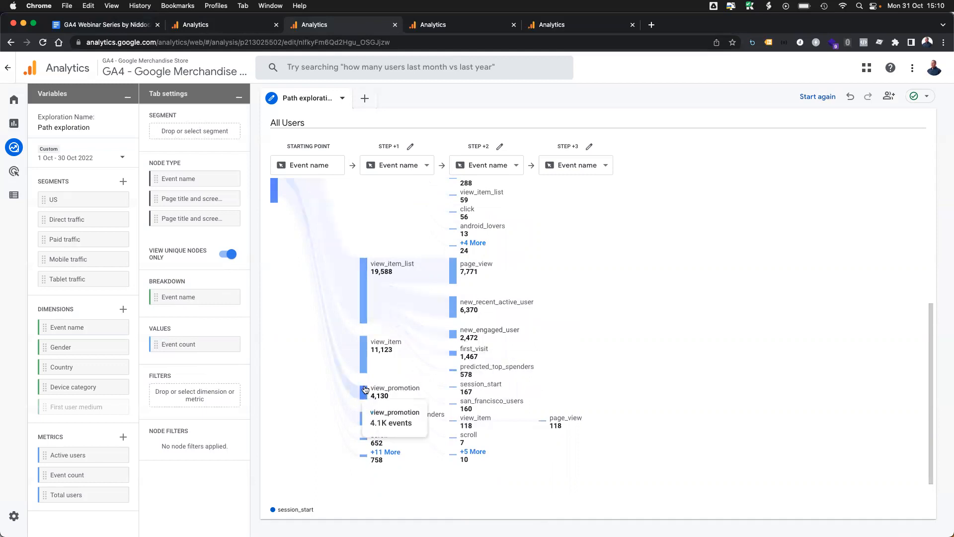
# Step: Filter the path exploration to sessions where Country exactly matches United States
pyautogui.click(207, 393)
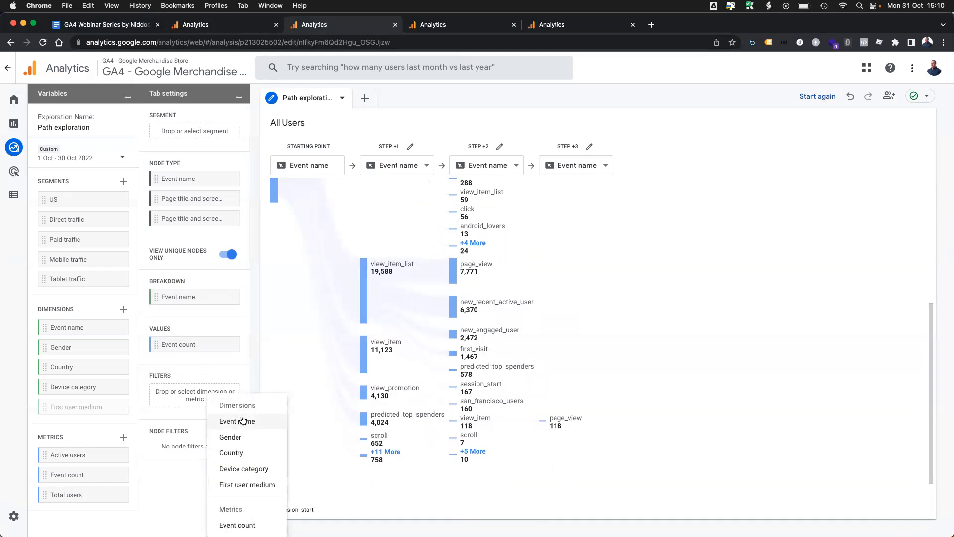
pyautogui.click(239, 453)
pyautogui.click(212, 426)
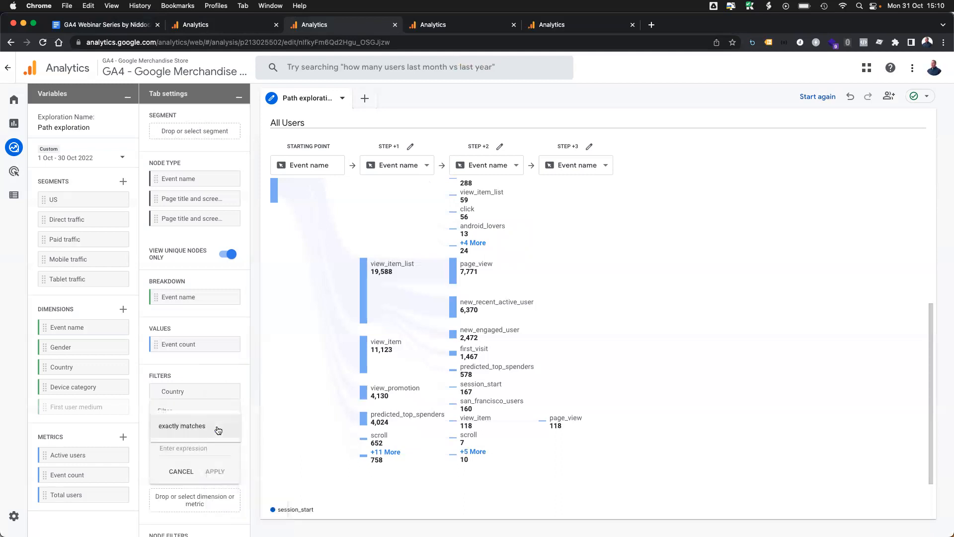
pyautogui.click(218, 428)
pyautogui.click(192, 448)
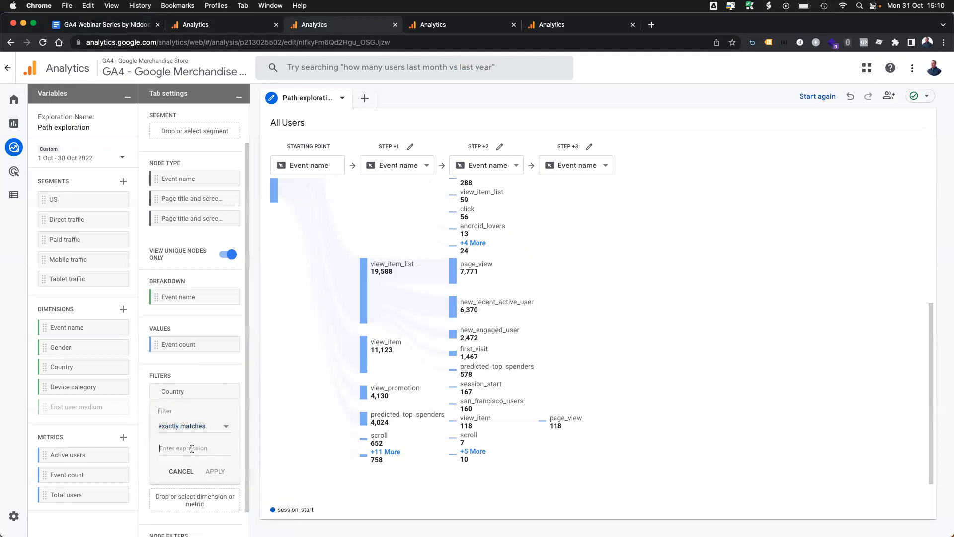
pyautogui.write('United')
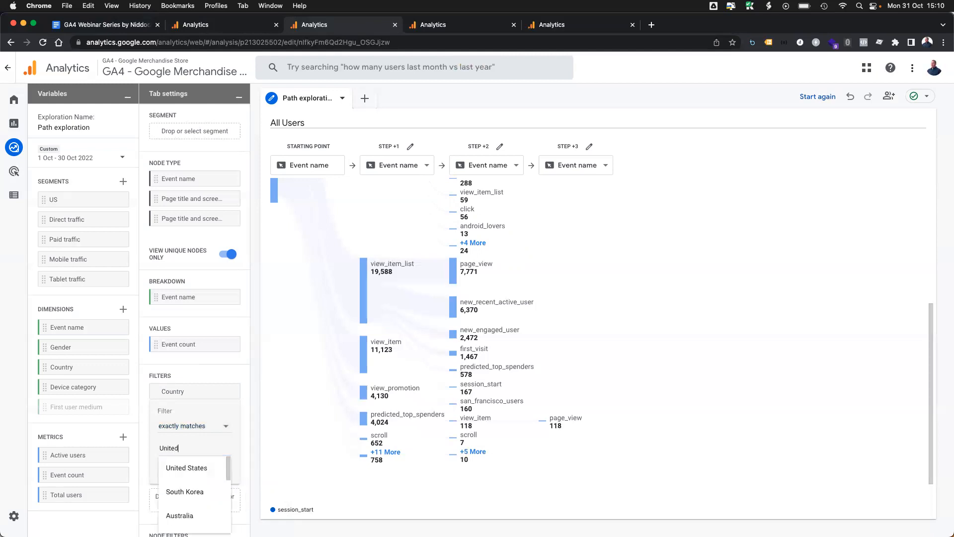
pyautogui.click(196, 467)
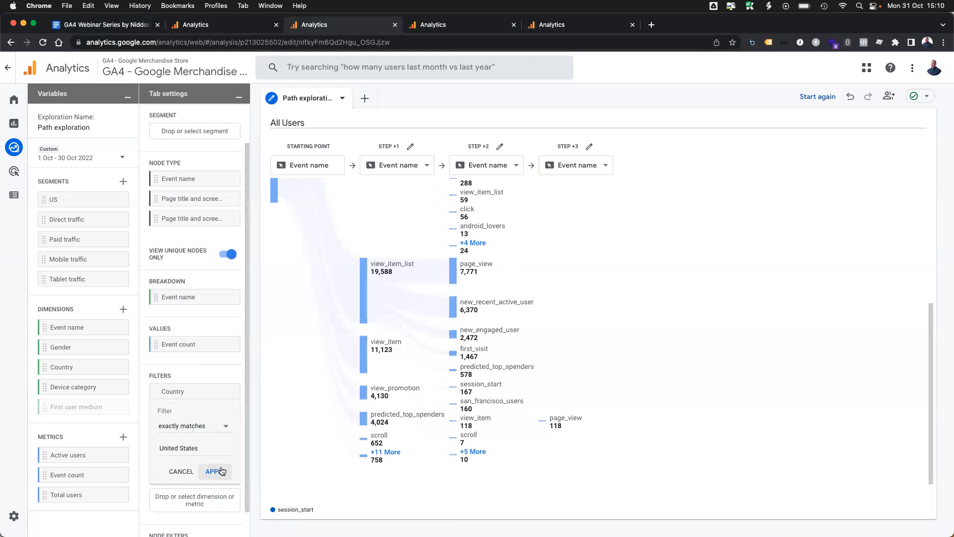
pyautogui.click(220, 471)
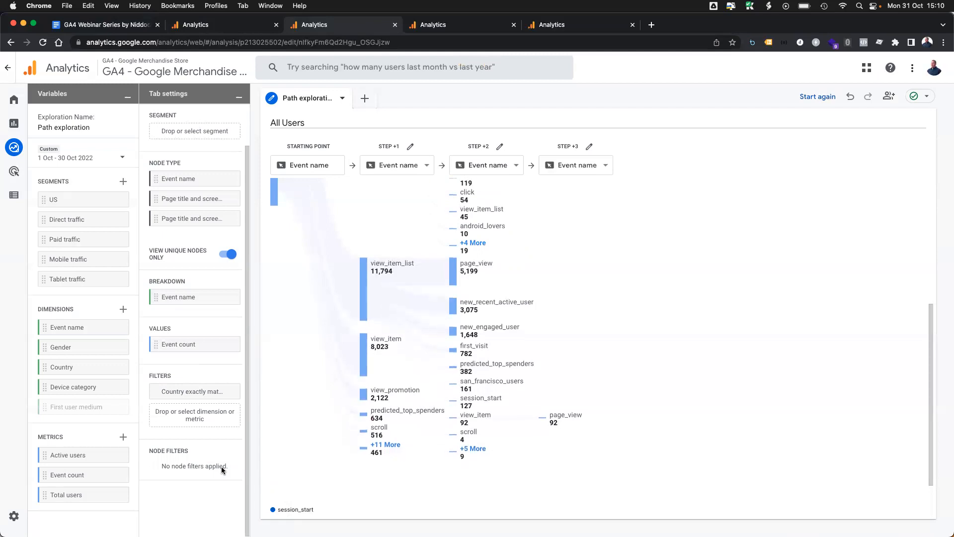
# Step: Remove the Country filter from the path exploration
pyautogui.scroll(5, 568, 400)
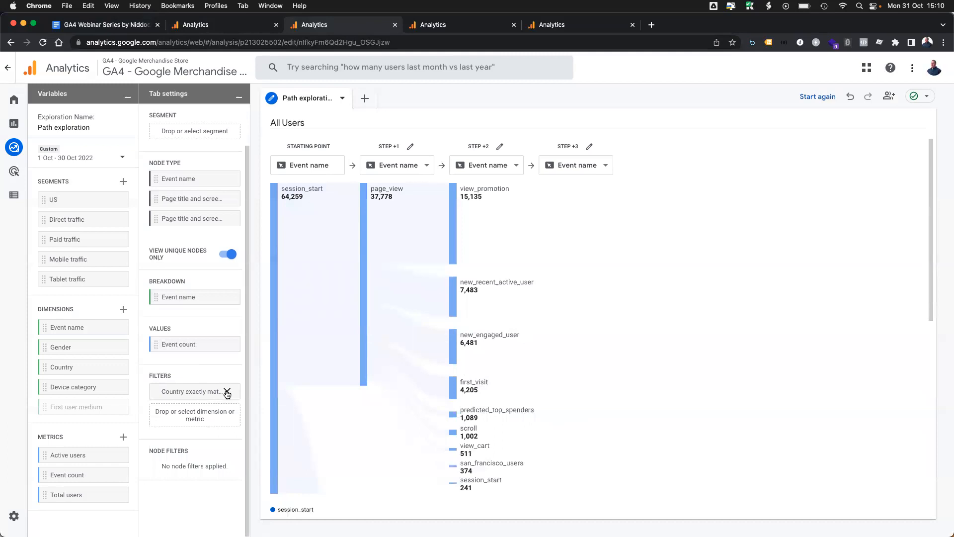
pyautogui.click(227, 392)
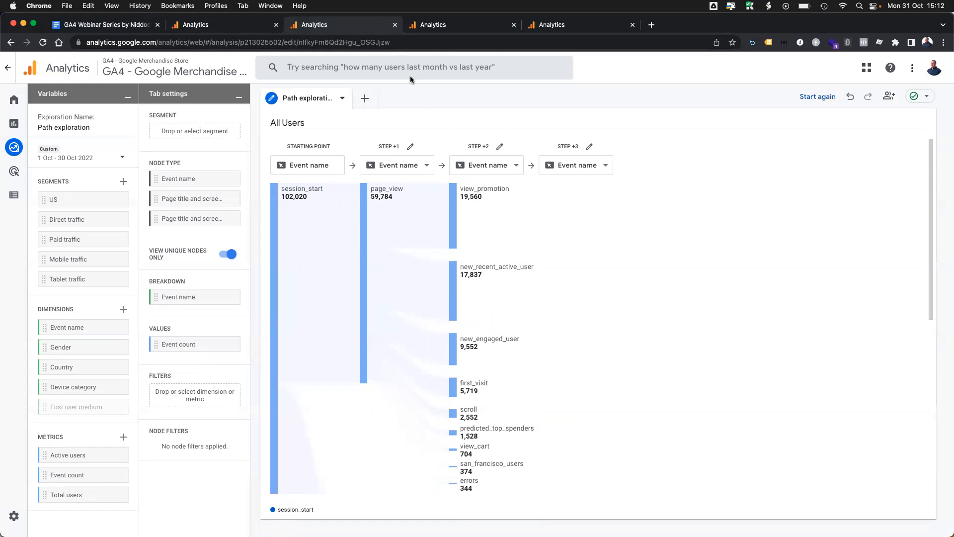
# Step: Open the cohort exploration and examine the weekly active users of each acquisition cohort
pyautogui.click(440, 29)
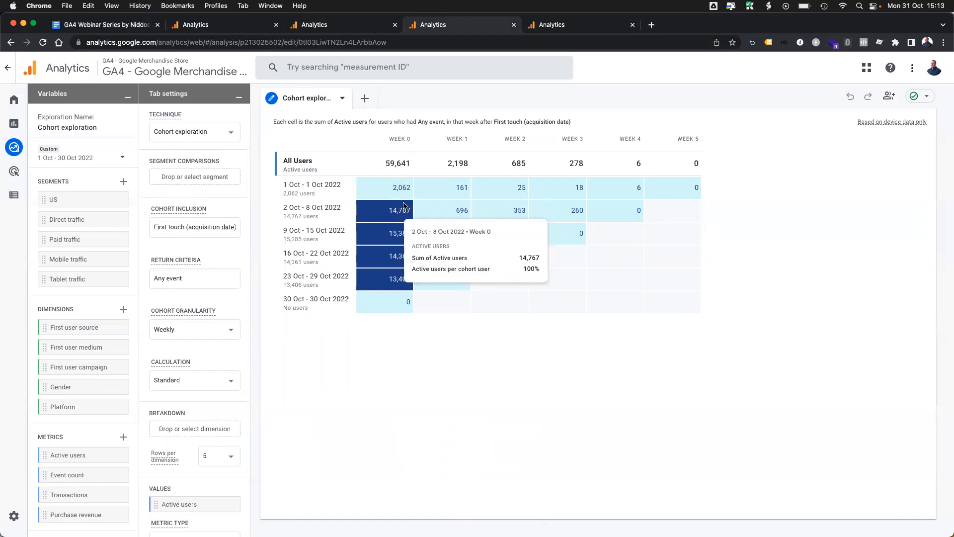
pyautogui.moveTo(399, 193)
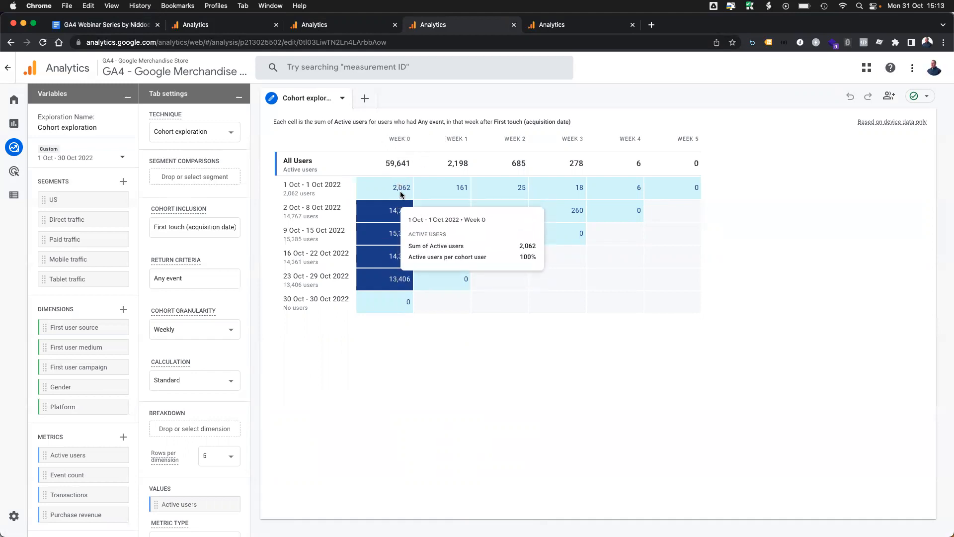
pyautogui.moveTo(394, 237)
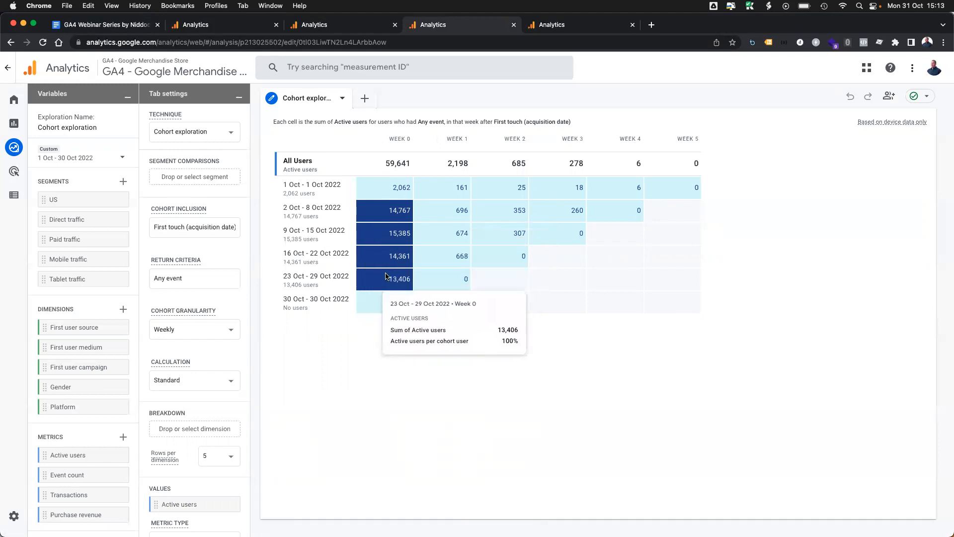
pyautogui.moveTo(468, 244)
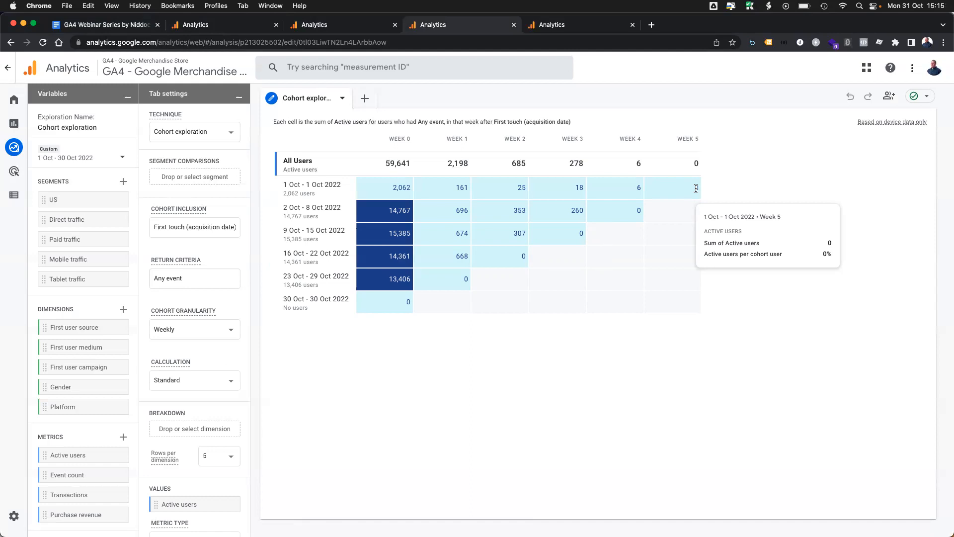
# Step: Open the segment overlap exploration and remove the Age 25-54 segment from its segment comparisons
pyautogui.click(549, 29)
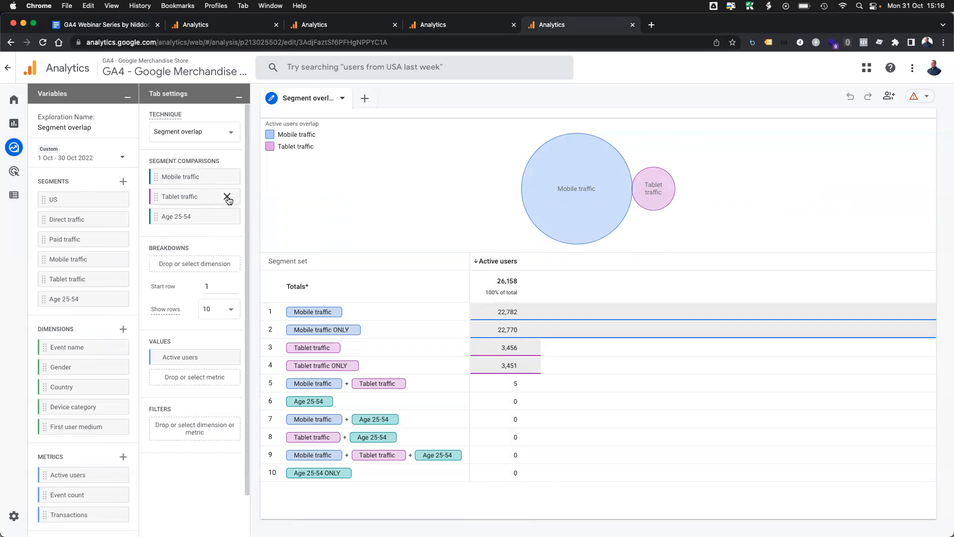
pyautogui.moveTo(227, 198)
pyautogui.mouseDown()
pyautogui.moveTo(231, 218)
pyautogui.moveTo(233, 191)
pyautogui.moveTo(227, 199)
pyautogui.mouseUp()
pyautogui.click(227, 217)
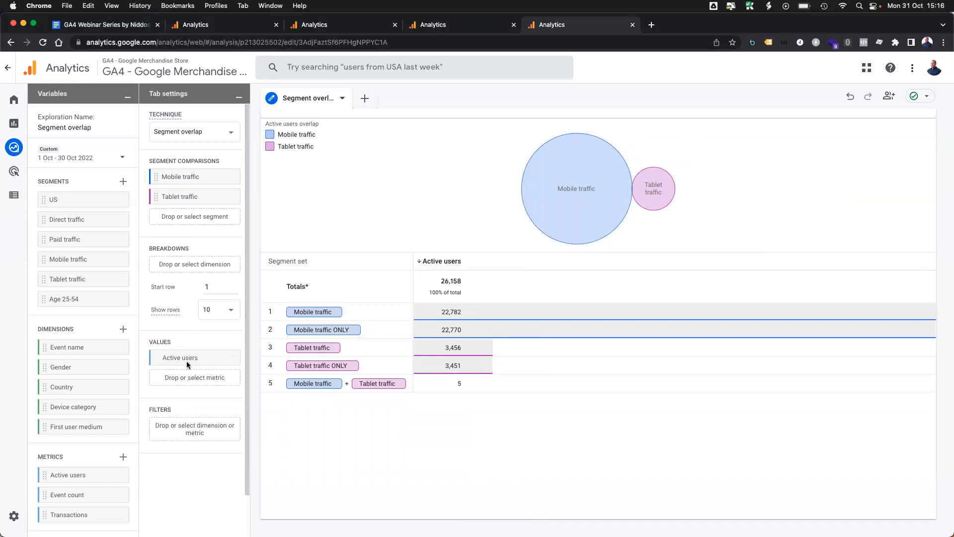
# Step: Import the Sessions metric and add it to the segment overlap's values alongside Active users
pyautogui.click(122, 458)
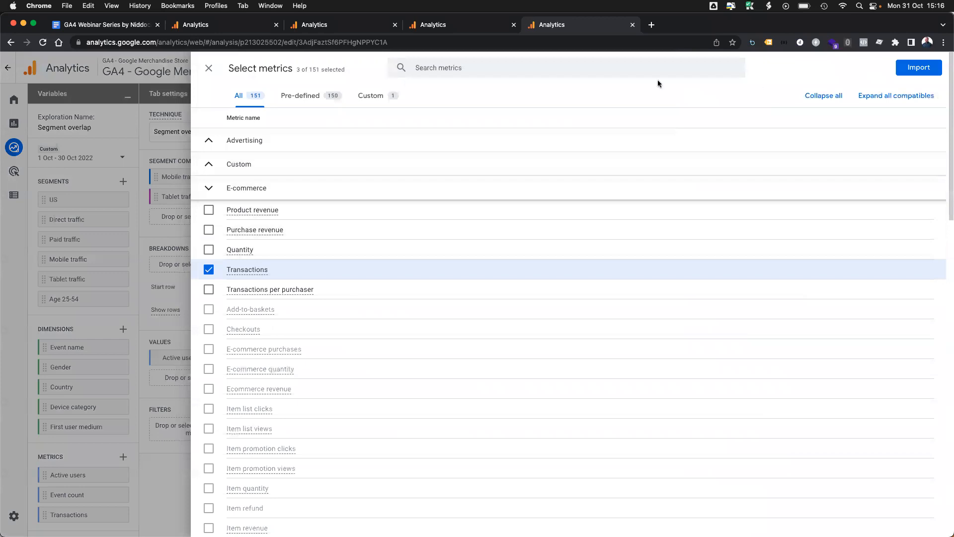
pyautogui.click(486, 67)
pyautogui.write('se')
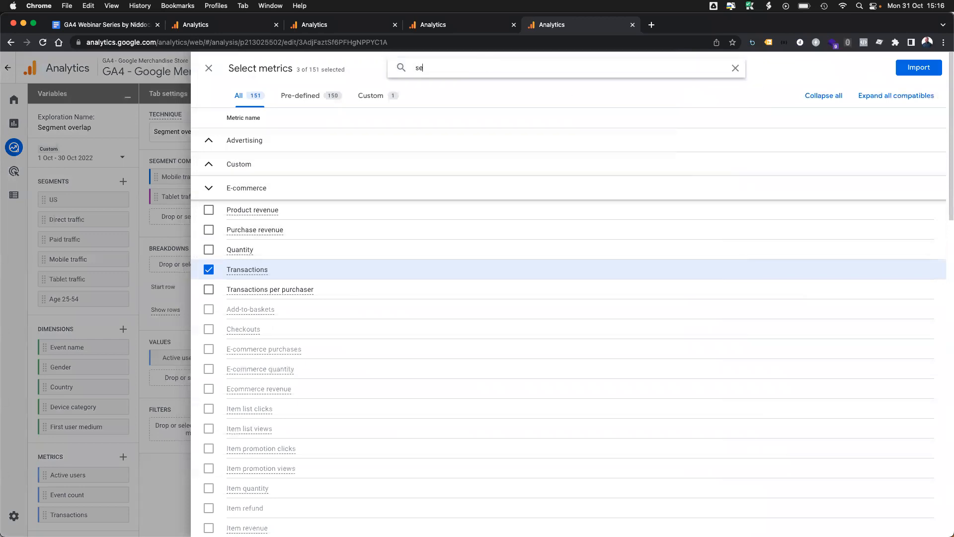
pyautogui.write('ssion')
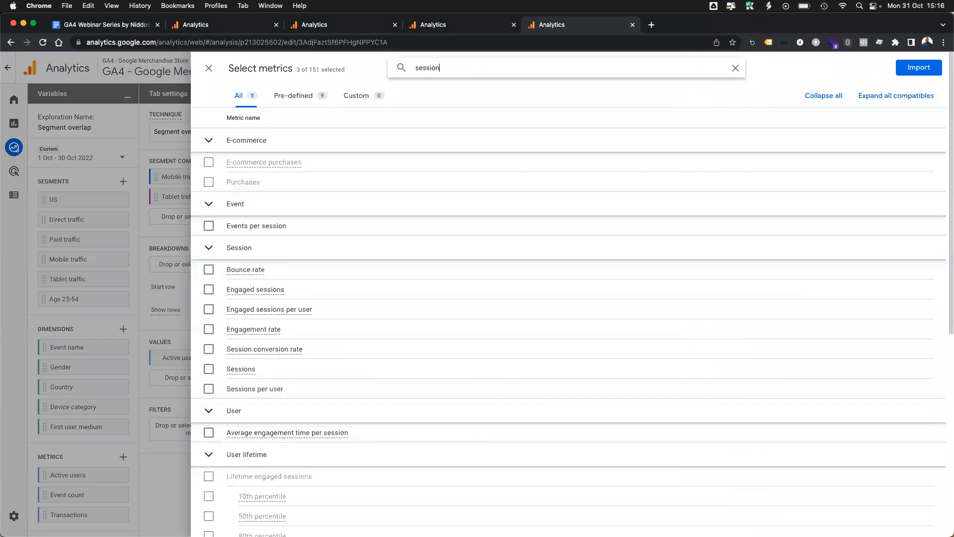
pyautogui.click(209, 305)
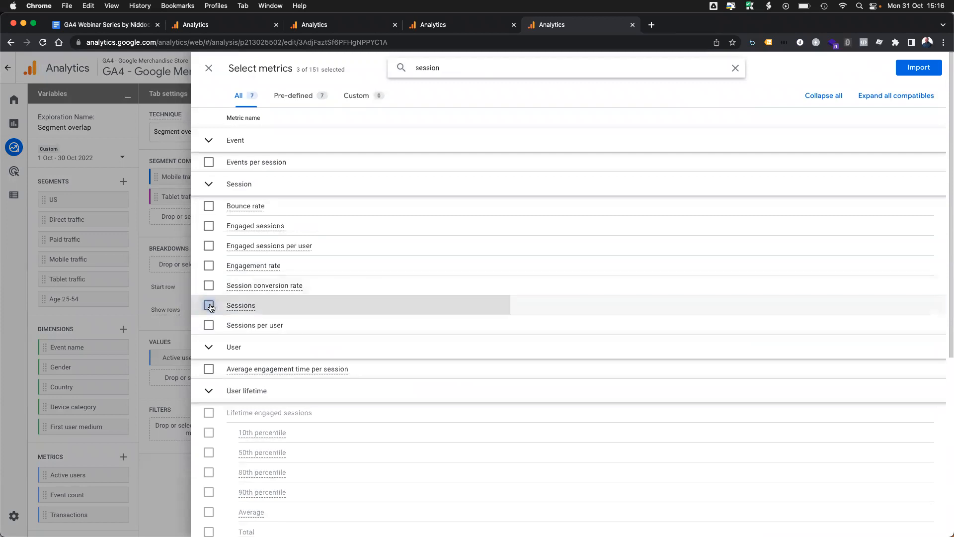
pyautogui.click(917, 67)
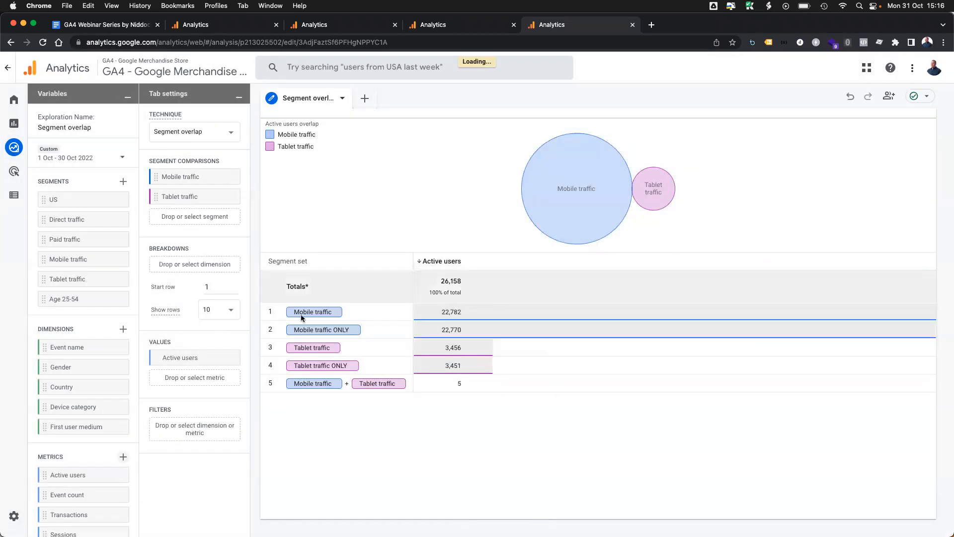
pyautogui.scroll(-1, 122, 452)
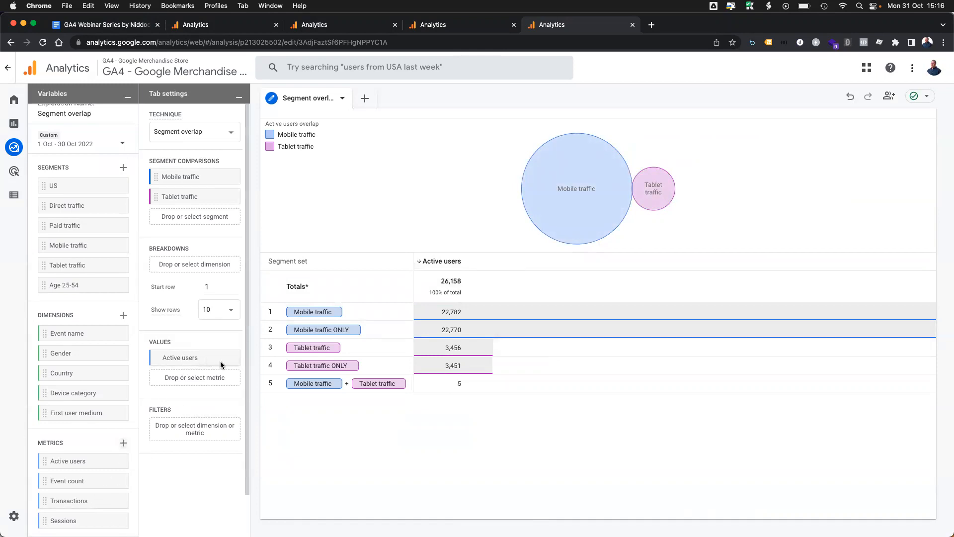
pyautogui.moveTo(85, 520); pyautogui.dragTo(174, 376)
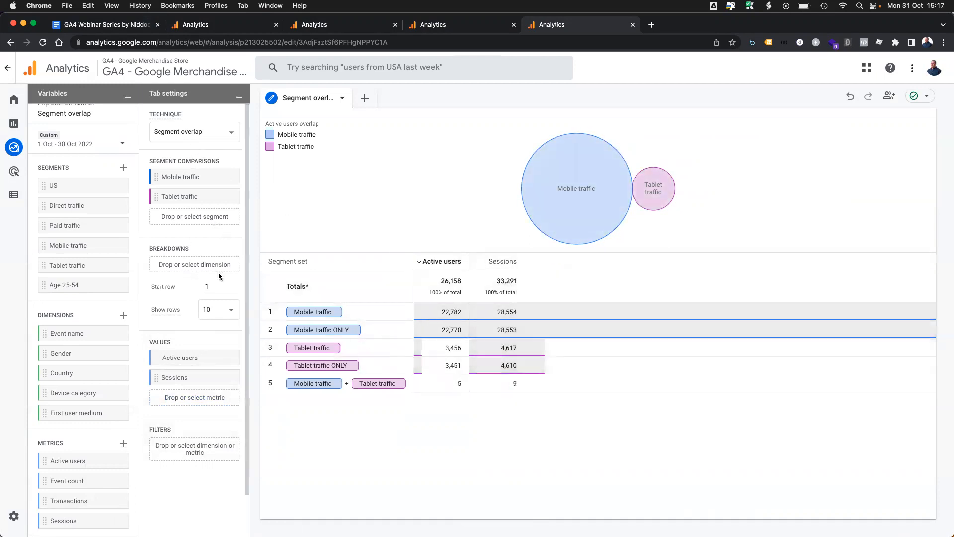
# Step: Break the segment overlap table down by Device category, and remove the breakdown after viewing it
pyautogui.click(201, 264)
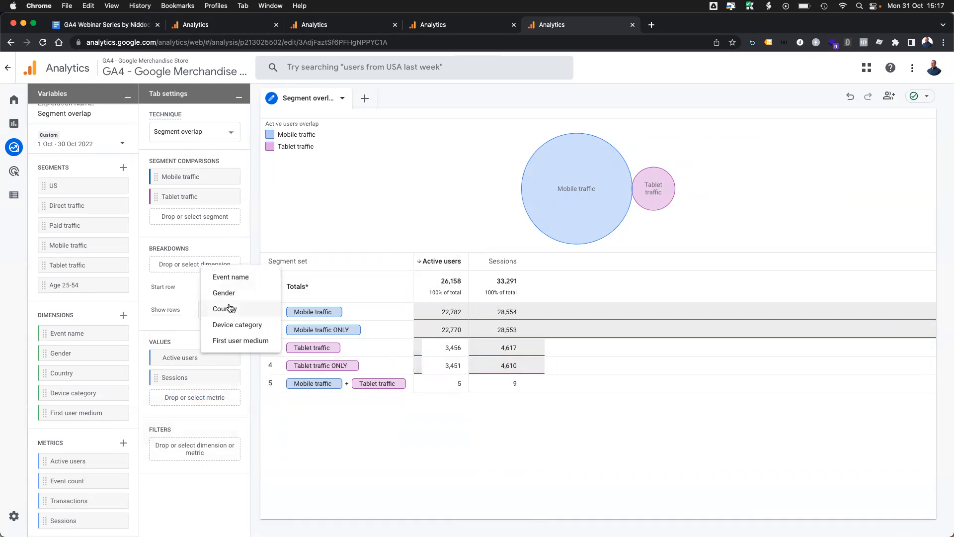
pyautogui.click(237, 325)
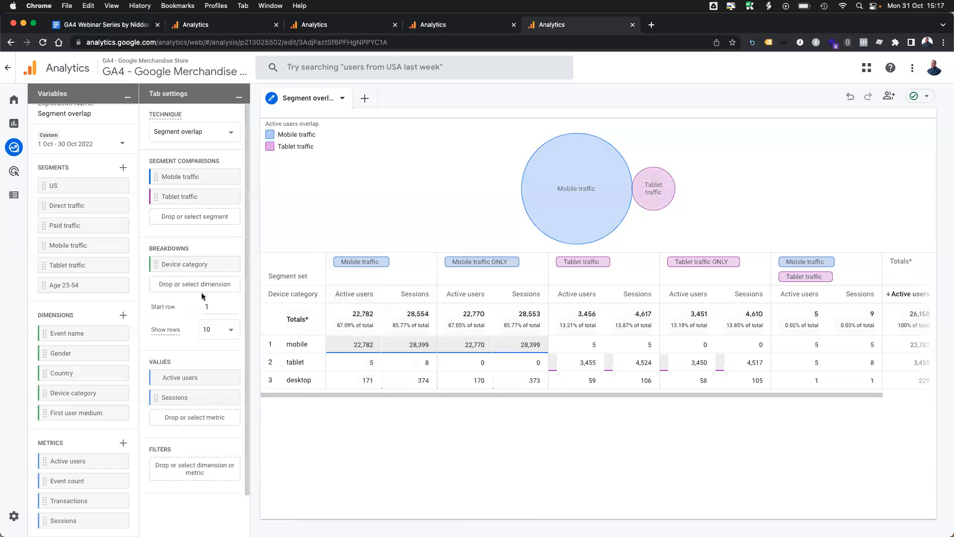
pyautogui.click(230, 264)
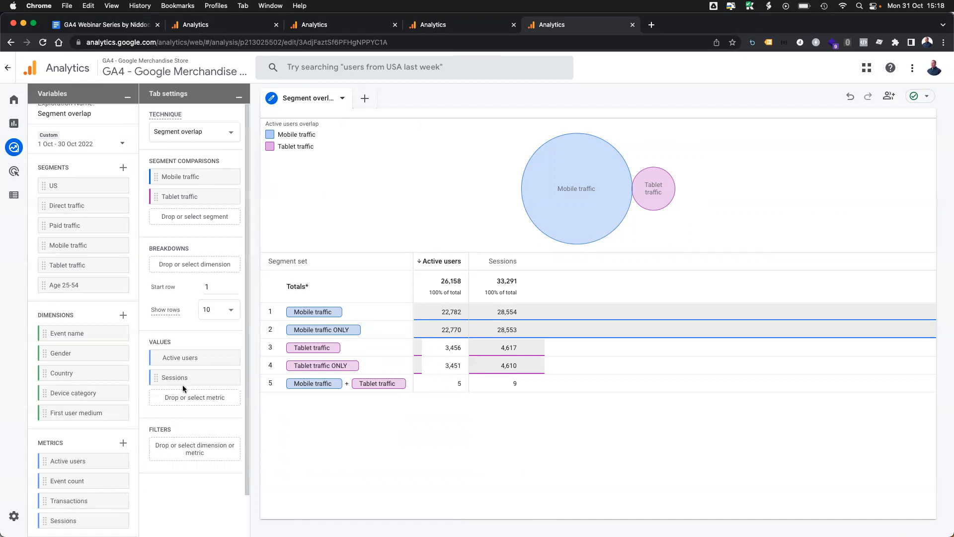
# Step: Replace Sessions with Transactions in the segment overlap's values
pyautogui.click(231, 377)
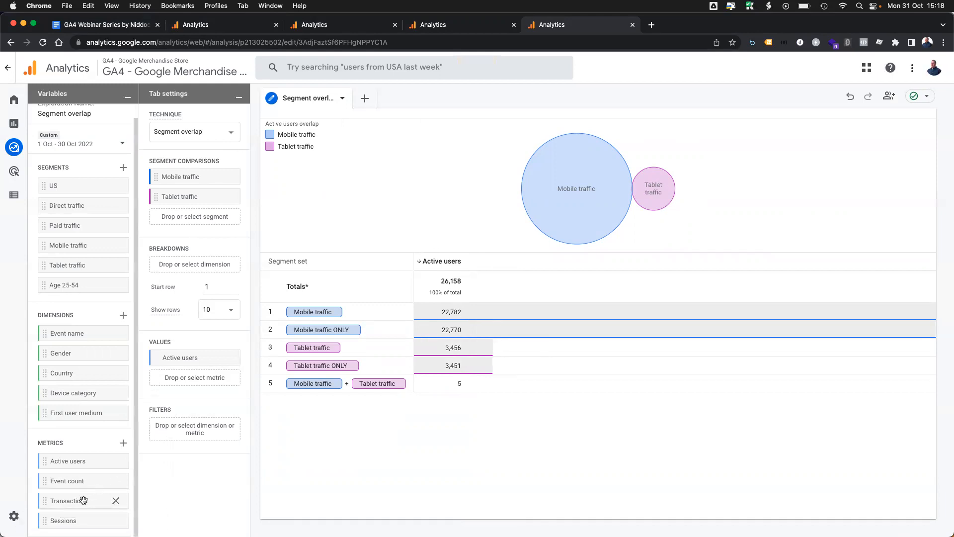
pyautogui.moveTo(83, 500); pyautogui.dragTo(210, 383)
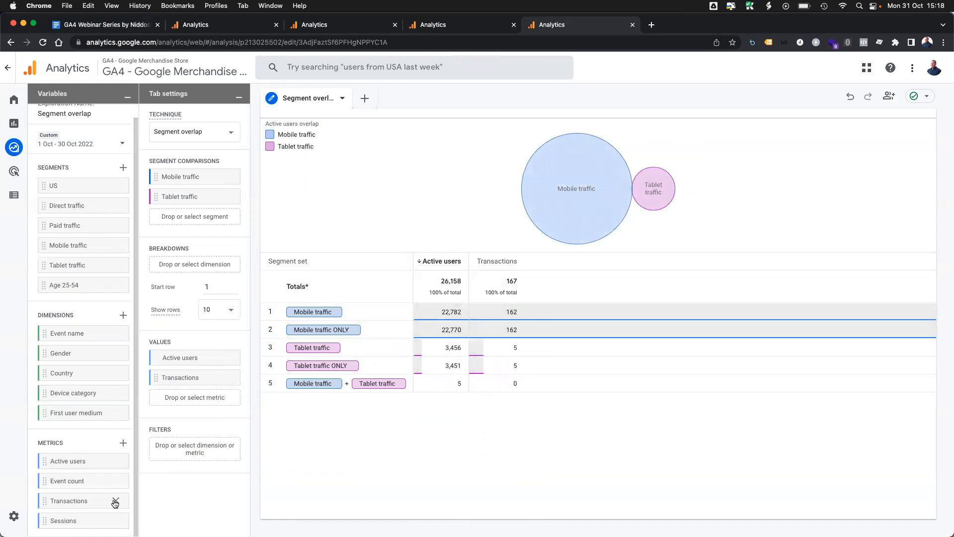
# Step: Remove Event count from the available metrics, and import Purchase revenue in place of Transactions
pyautogui.click(116, 481)
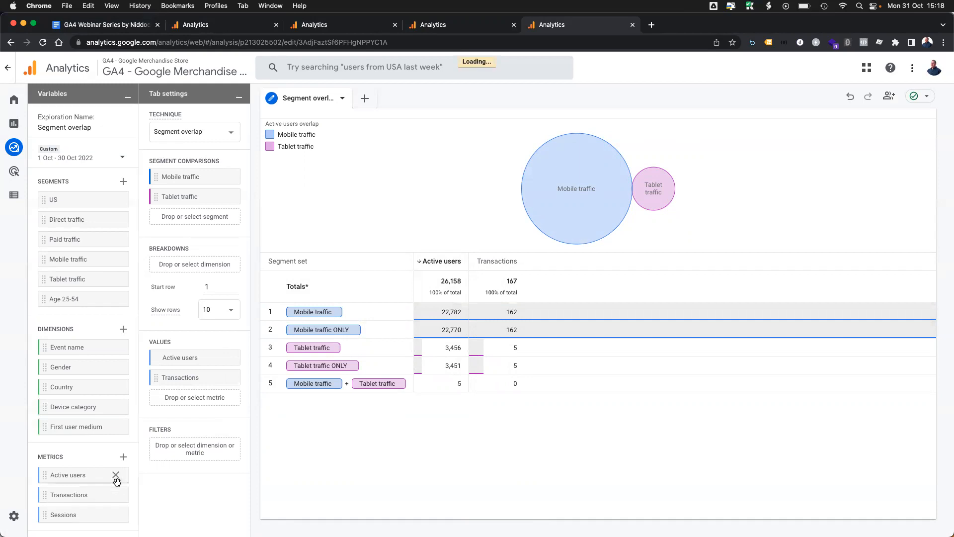
pyautogui.click(124, 456)
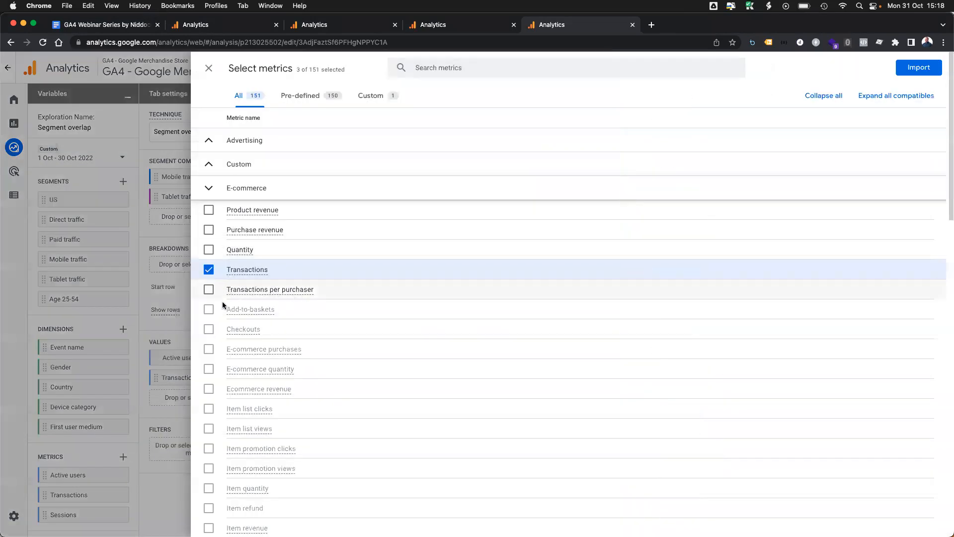
pyautogui.click(209, 269)
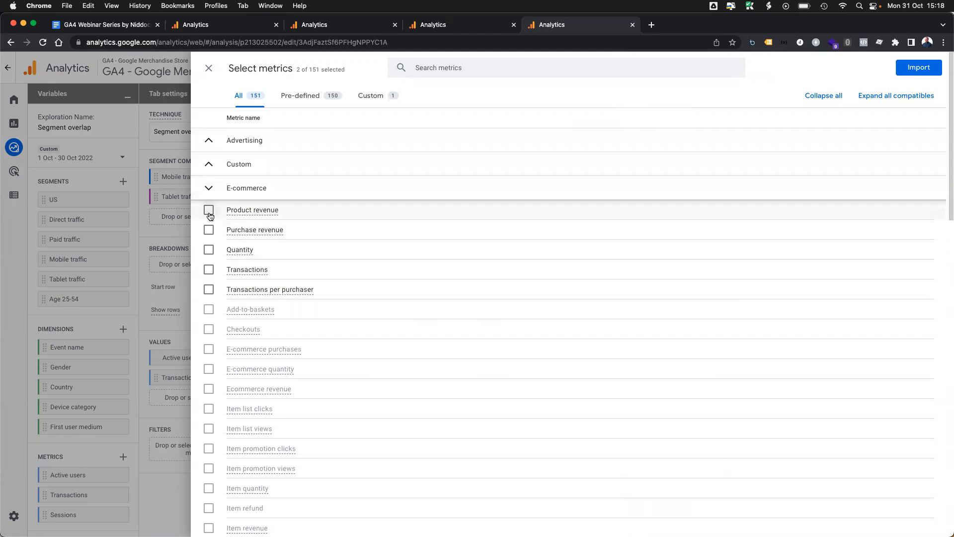
pyautogui.click(208, 230)
pyautogui.click(918, 67)
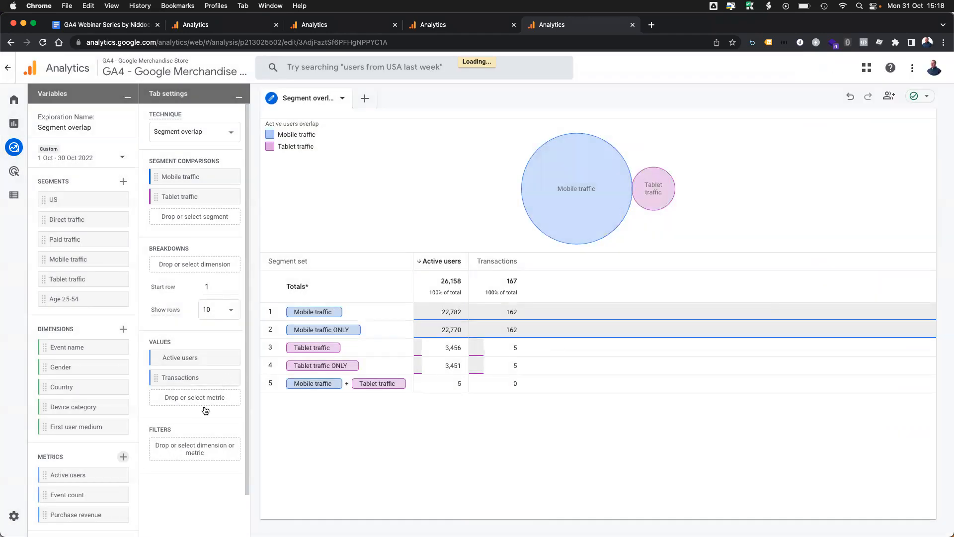
# Step: Add Purchase revenue to the segment overlap's values and remove Transactions from them
pyautogui.moveTo(70, 516); pyautogui.dragTo(189, 396)
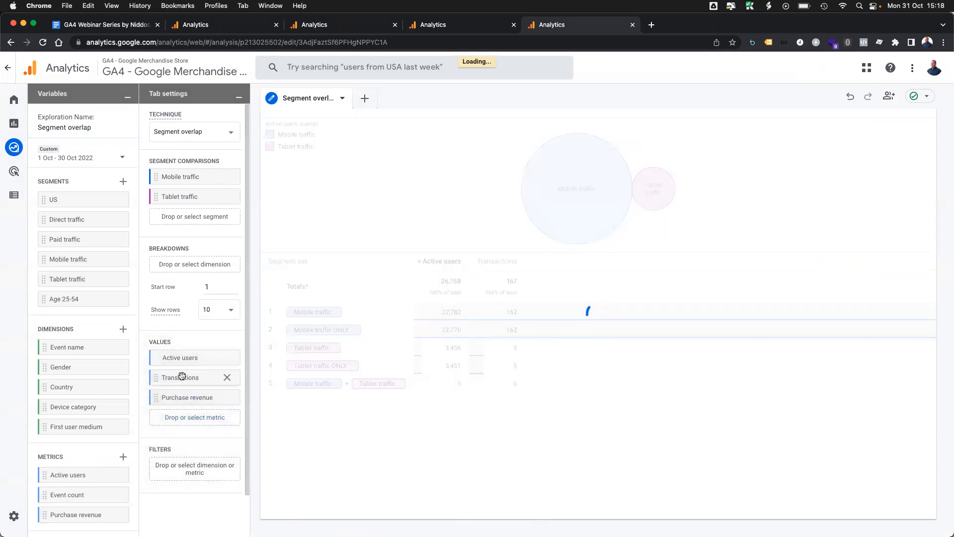
pyautogui.click(227, 377)
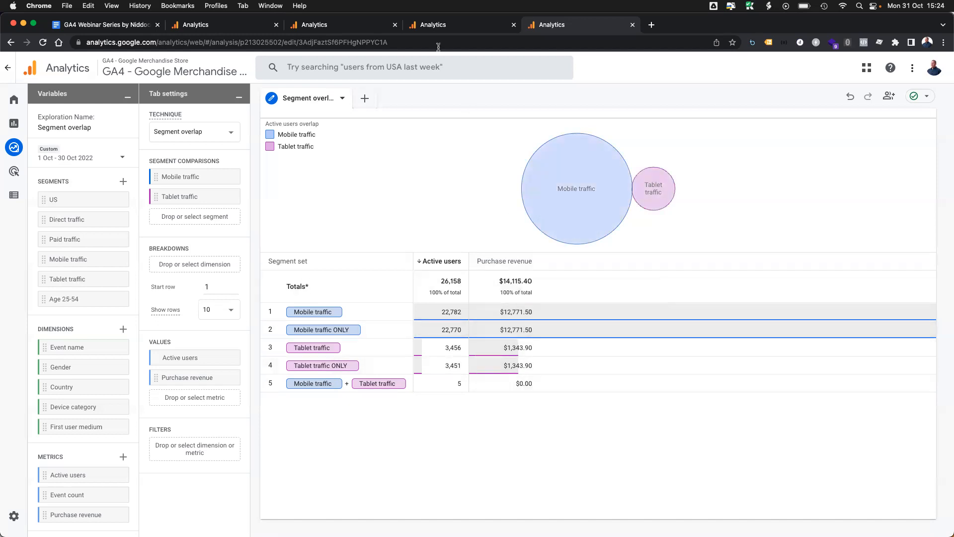
# Step: Return to the Explorations overview with the template gallery and saved explorations
pyautogui.click(236, 30)
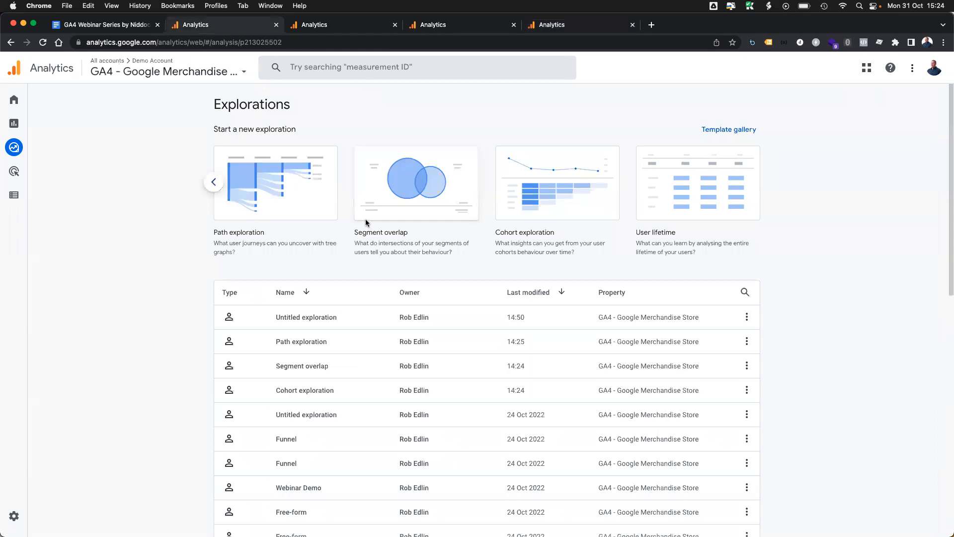